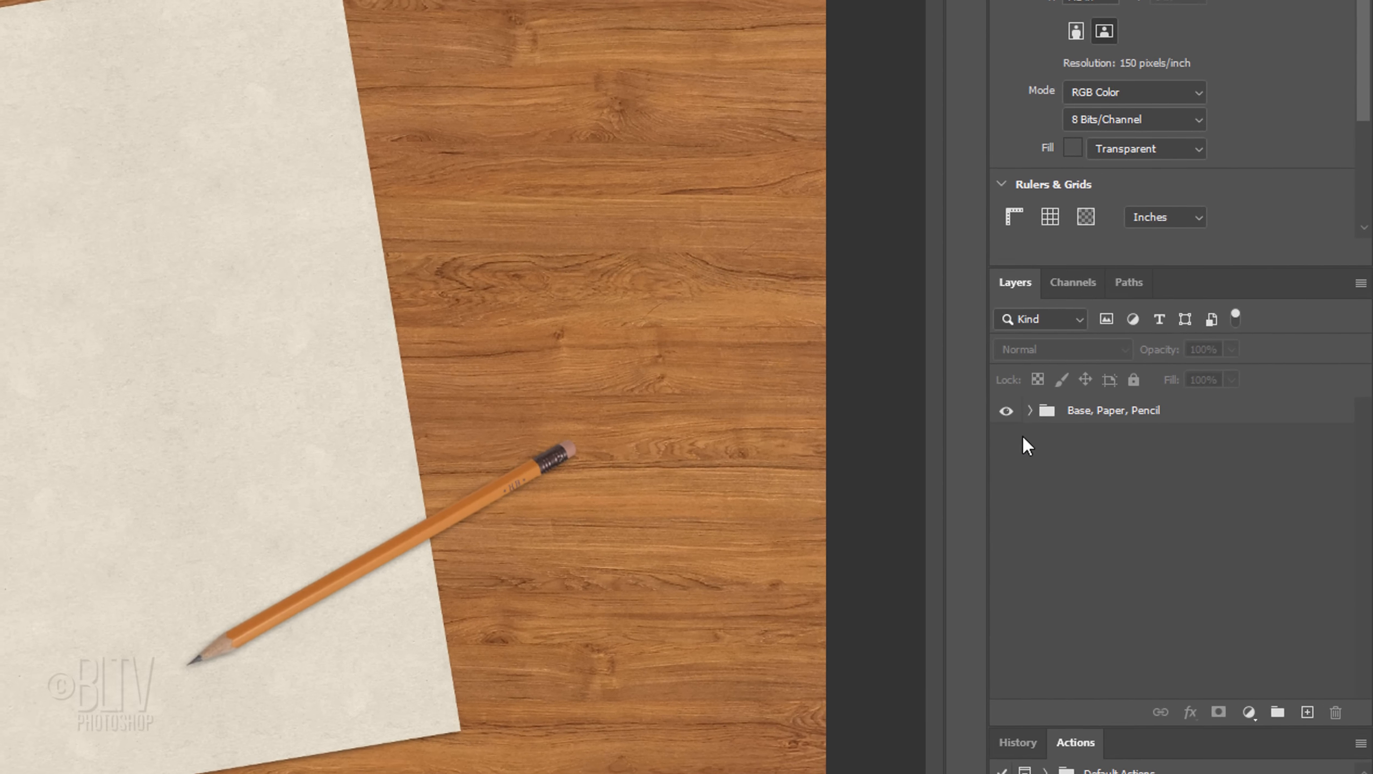
# - Free-transform the Paper layer in the Base, Paper, Pencil group, moving it slightly right and down and rotating it a little clockwise
pyautogui.click(1137, 413)
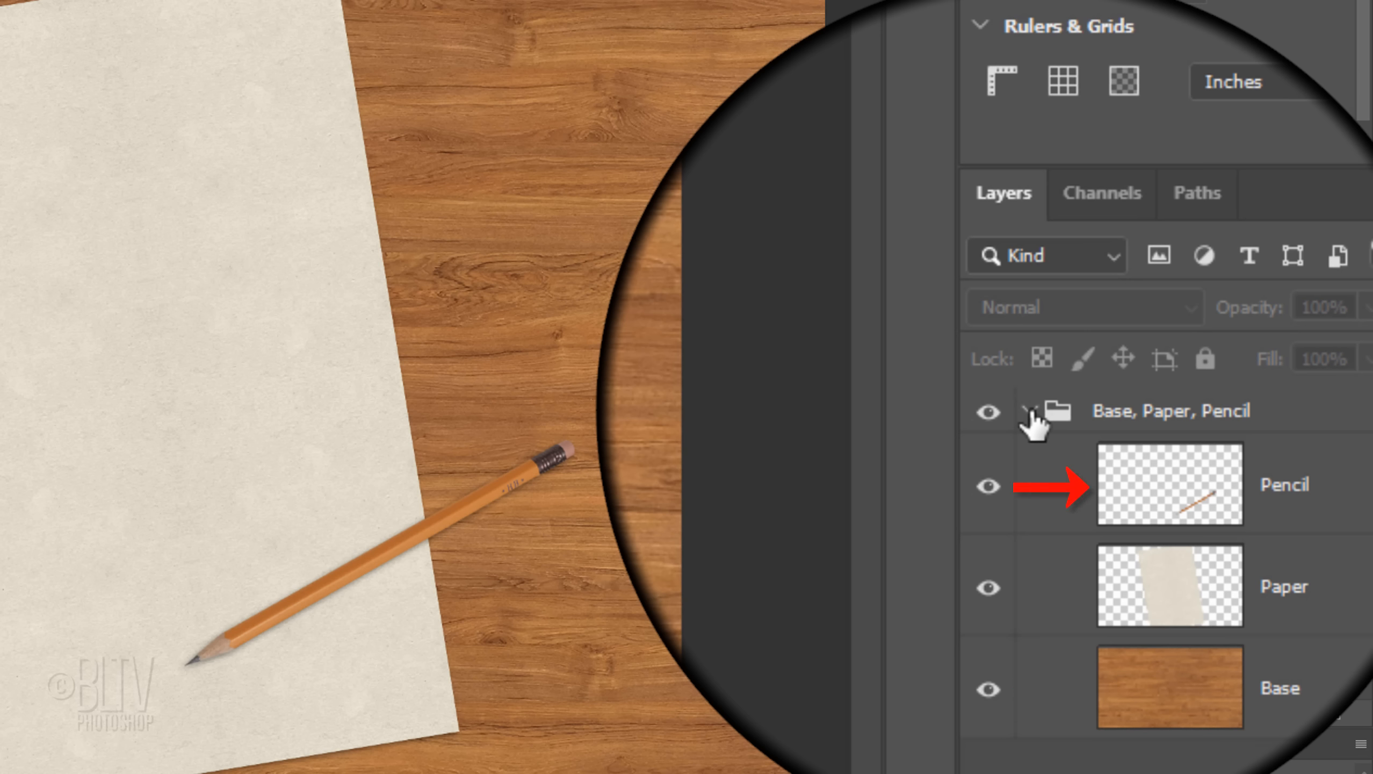
pyautogui.click(1032, 417)
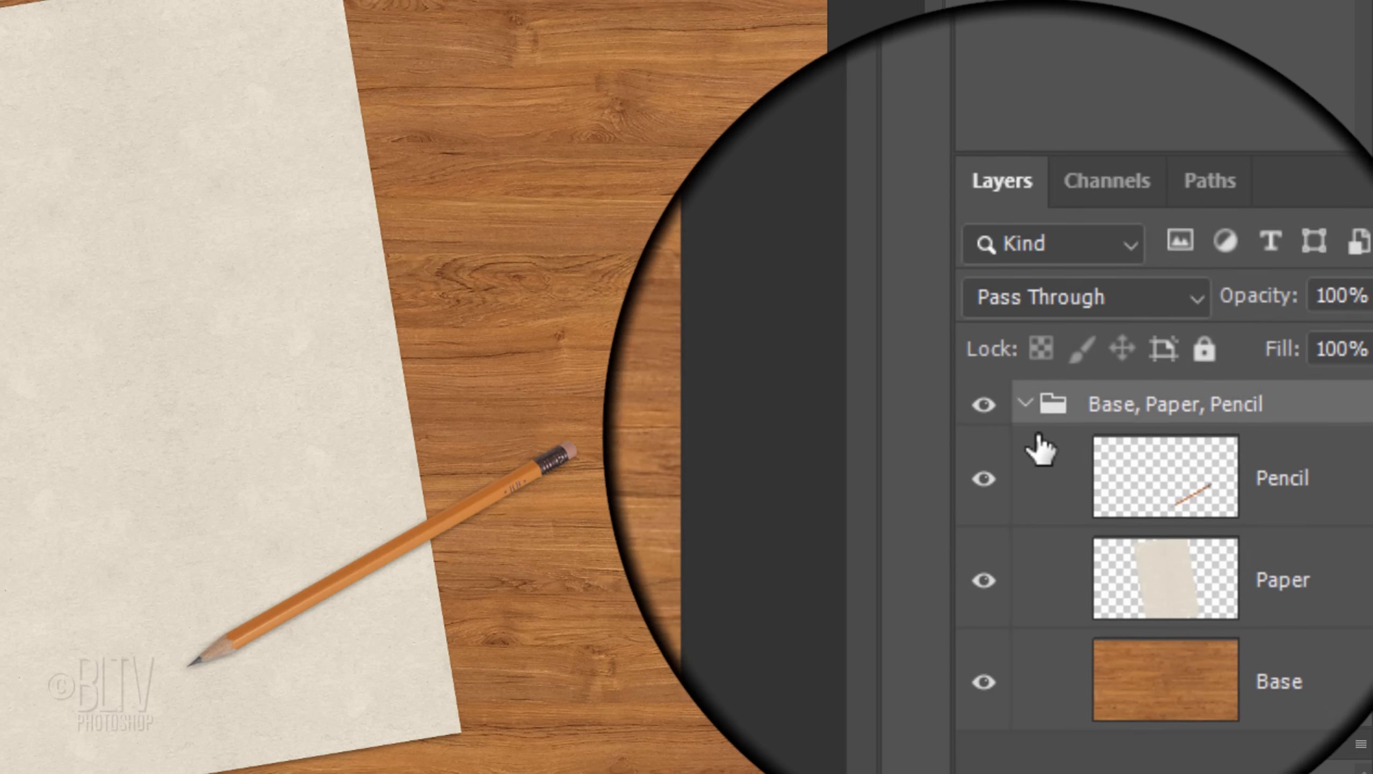
pyautogui.click(1107, 517)
pyautogui.hotkey('ctrl', 't')
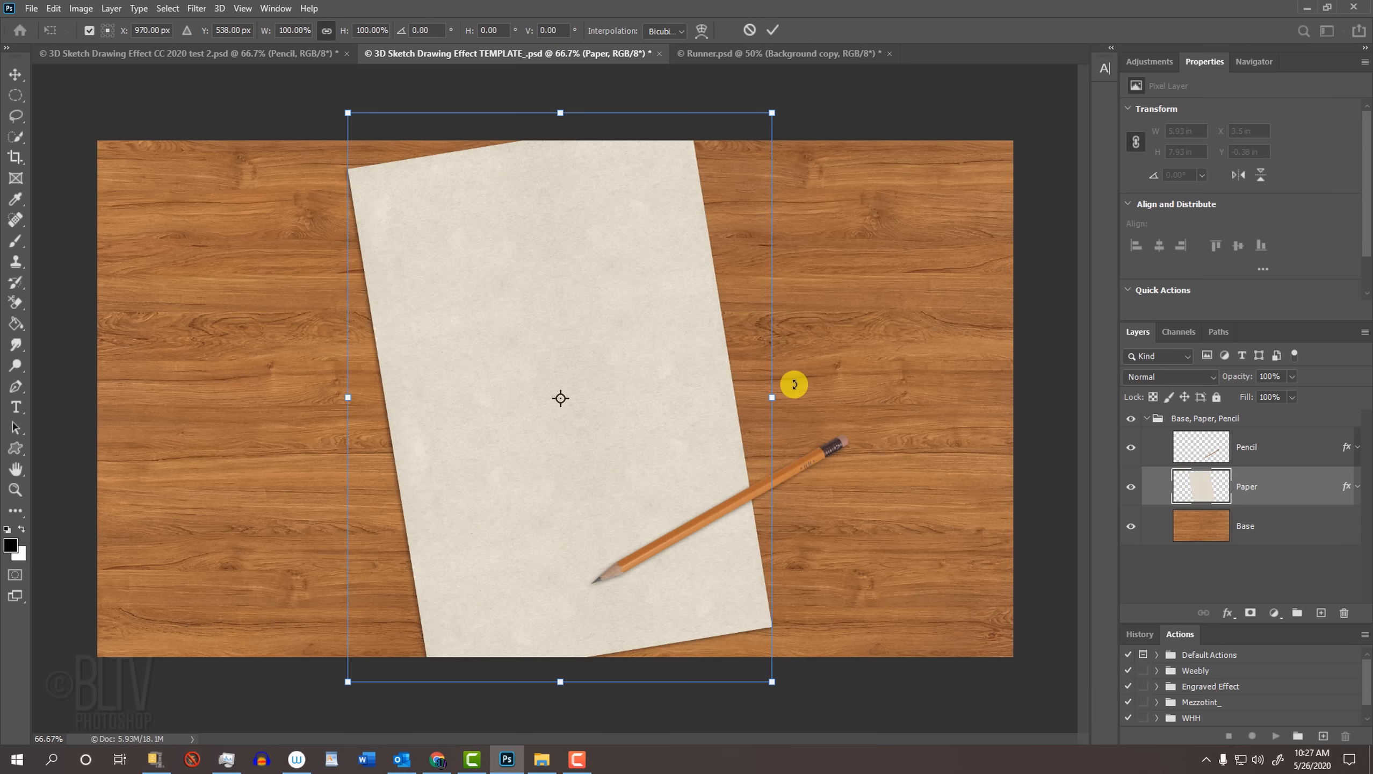
pyautogui.moveTo(498, 308); pyautogui.dragTo(551, 316)
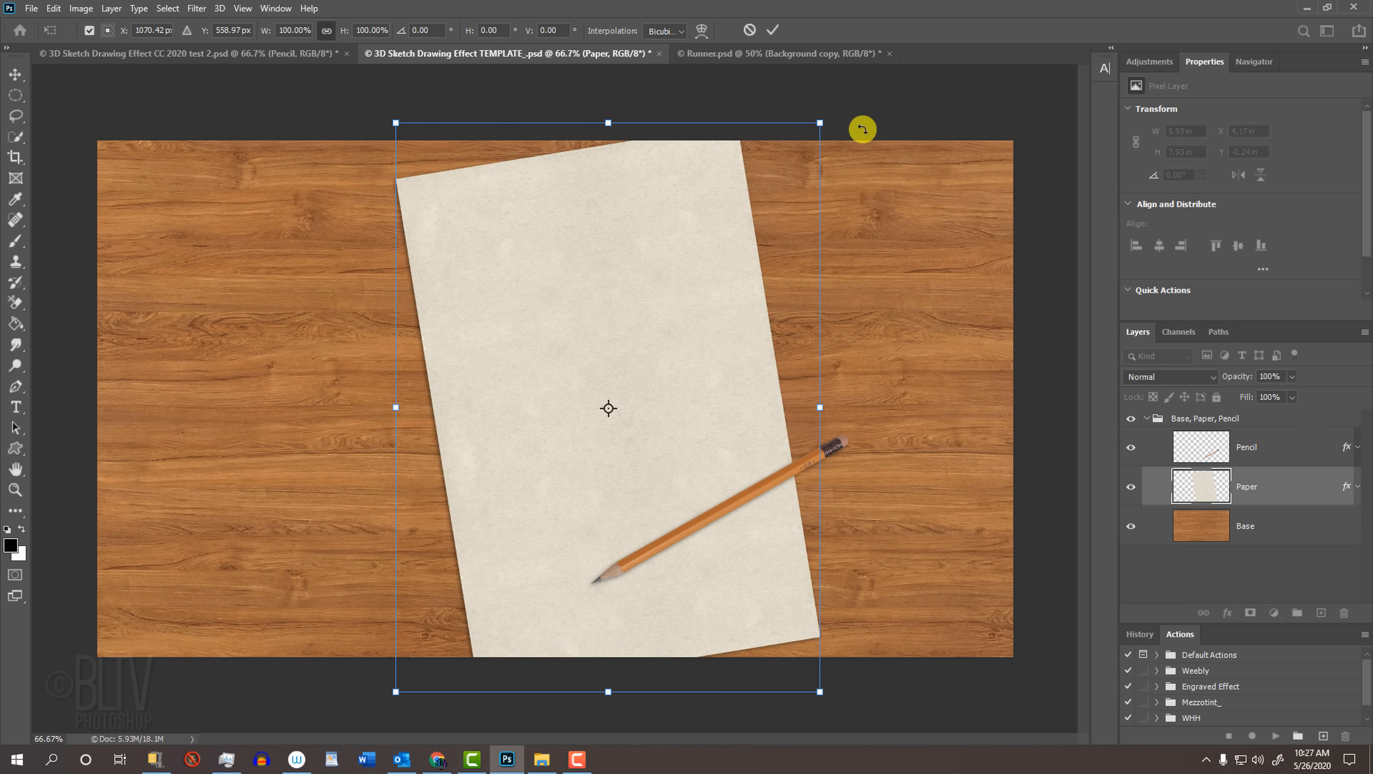
pyautogui.moveTo(864, 127); pyautogui.dragTo(868, 131)
pyautogui.moveTo(664, 206); pyautogui.dragTo(647, 222)
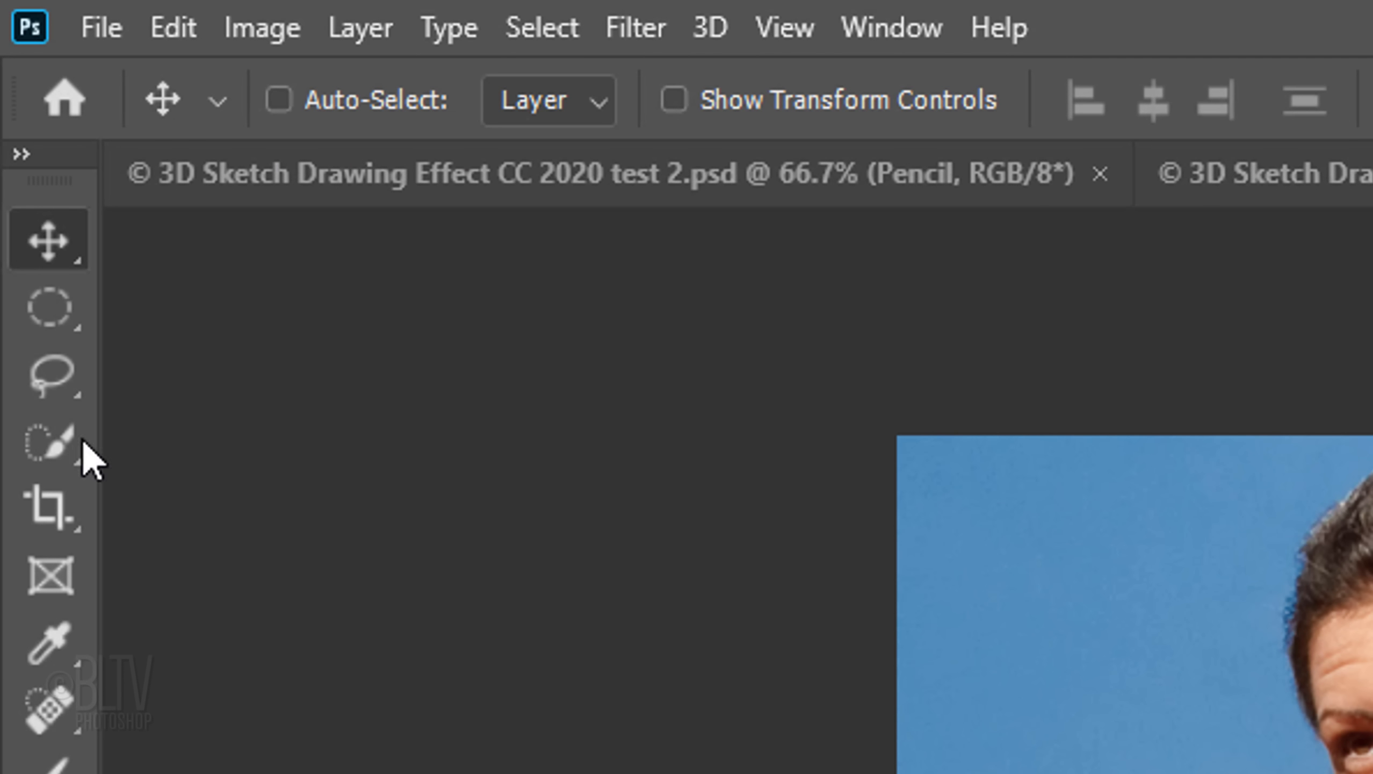
# - Select the whole runner in Runner.psd with the Quick Selection tool, removing stray areas, and check the selection in Quick Mask
pyautogui.click(84, 443)
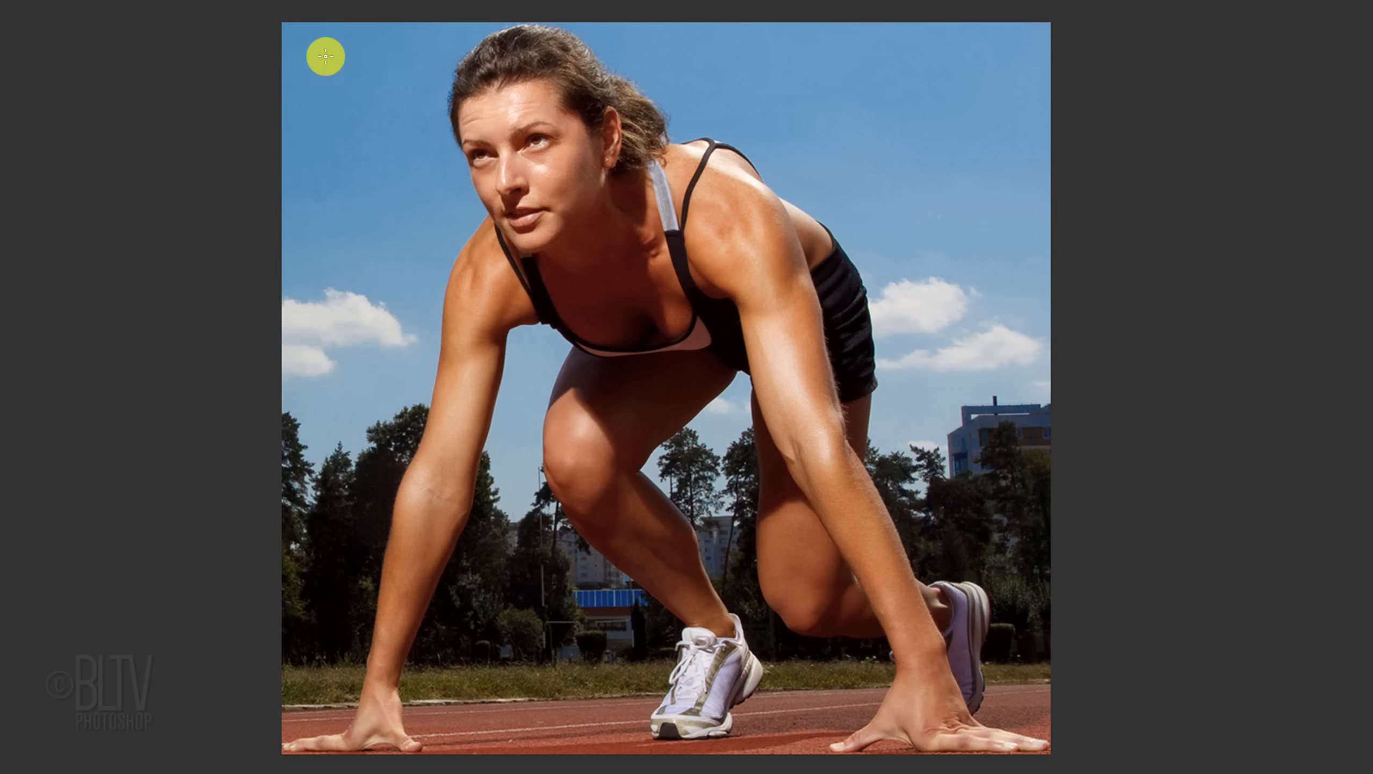
pyautogui.moveTo(467, 59)
pyautogui.mouseDown()
pyautogui.moveTo(539, 31)
pyautogui.moveTo(711, 141)
pyautogui.moveTo(774, 205)
pyautogui.moveTo(794, 298)
pyautogui.moveTo(757, 398)
pyautogui.moveTo(950, 592)
pyautogui.moveTo(949, 694)
pyautogui.mouseUp()
pyautogui.keyDown('alt'); pyautogui.click(893, 746); pyautogui.keyUp('alt')
pyautogui.moveTo(726, 530)
pyautogui.mouseDown()
pyautogui.moveTo(745, 463)
pyautogui.moveTo(775, 570)
pyautogui.mouseUp()
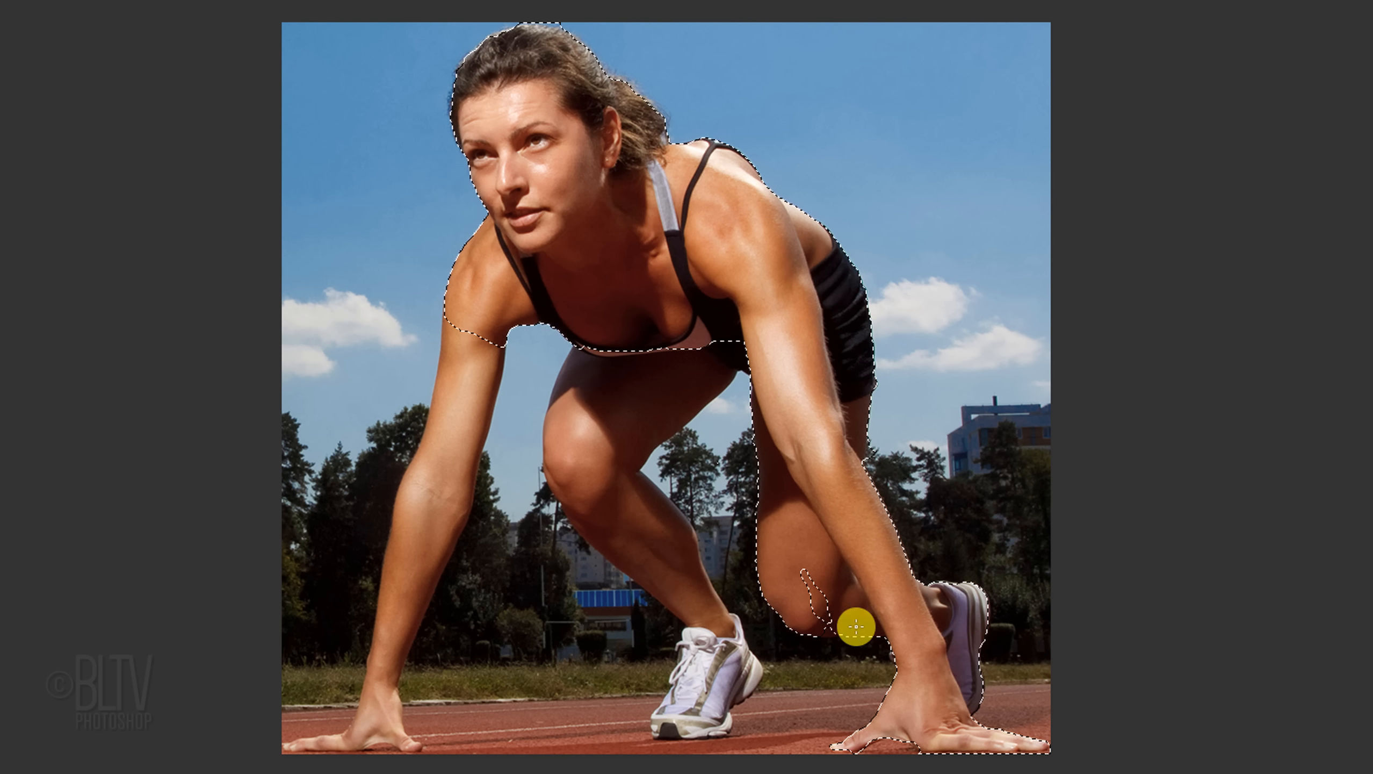
pyautogui.moveTo(628, 412)
pyautogui.mouseDown()
pyautogui.moveTo(670, 674)
pyautogui.moveTo(747, 691)
pyautogui.mouseUp()
pyautogui.moveTo(631, 615); pyautogui.dragTo(568, 533)
pyautogui.moveTo(402, 581)
pyautogui.mouseDown()
pyautogui.moveTo(365, 767)
pyautogui.moveTo(346, 688)
pyautogui.moveTo(279, 763)
pyautogui.moveTo(357, 734)
pyautogui.mouseUp()
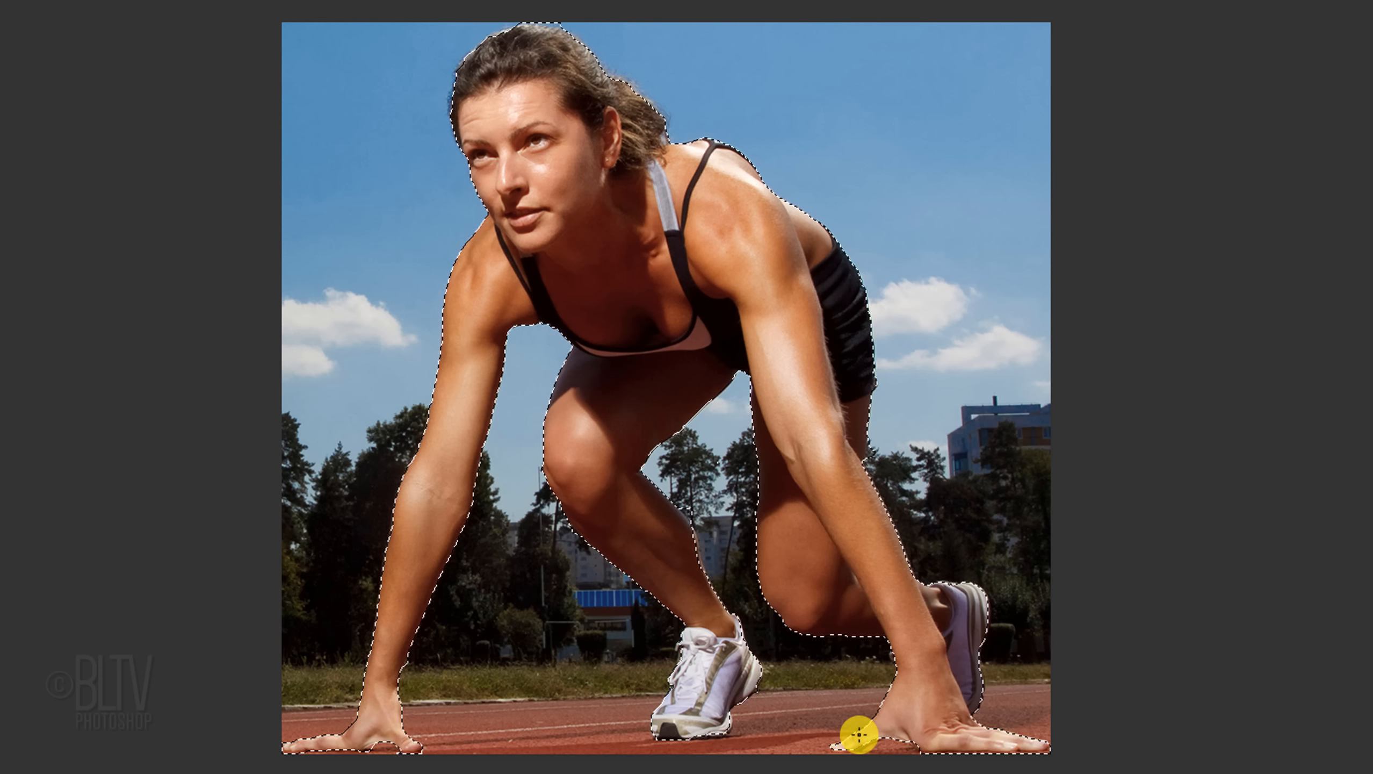
pyautogui.press('q')
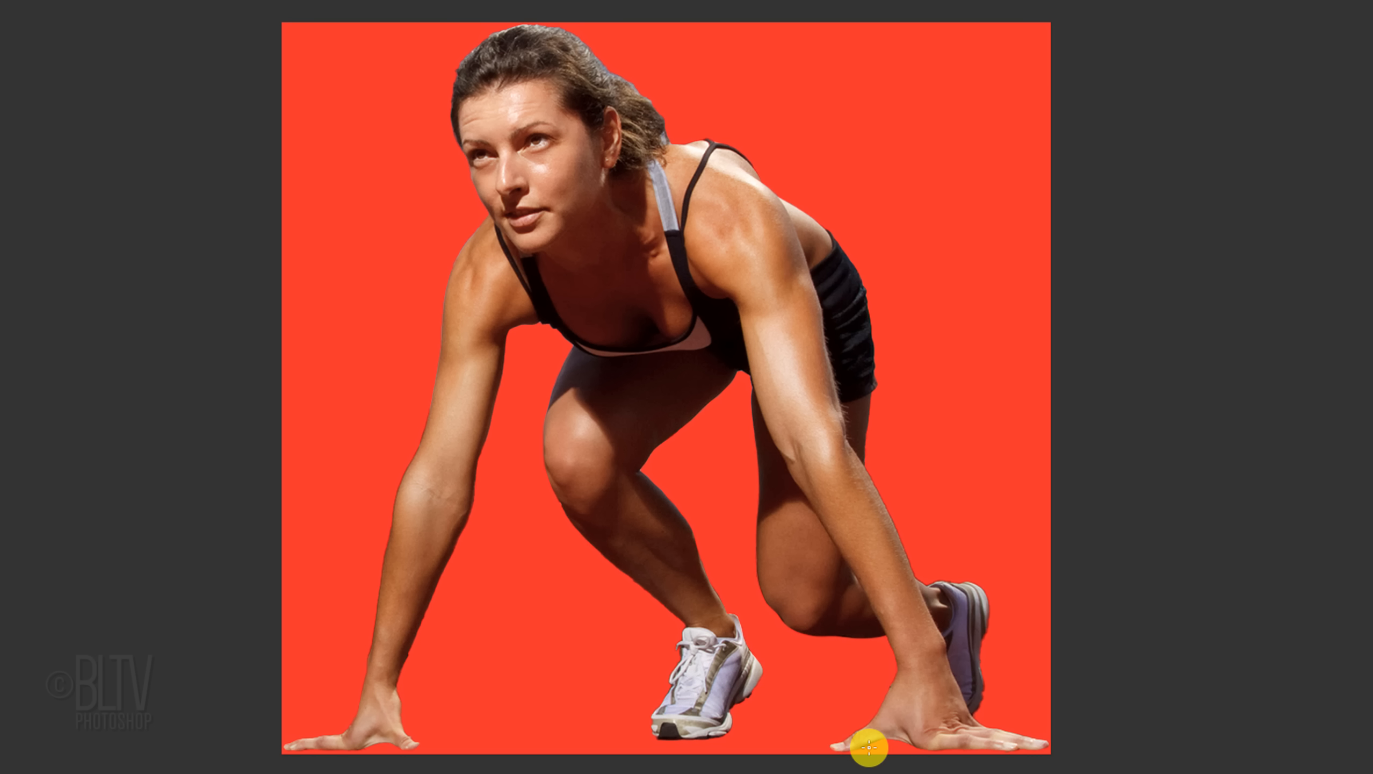
pyautogui.press('q')
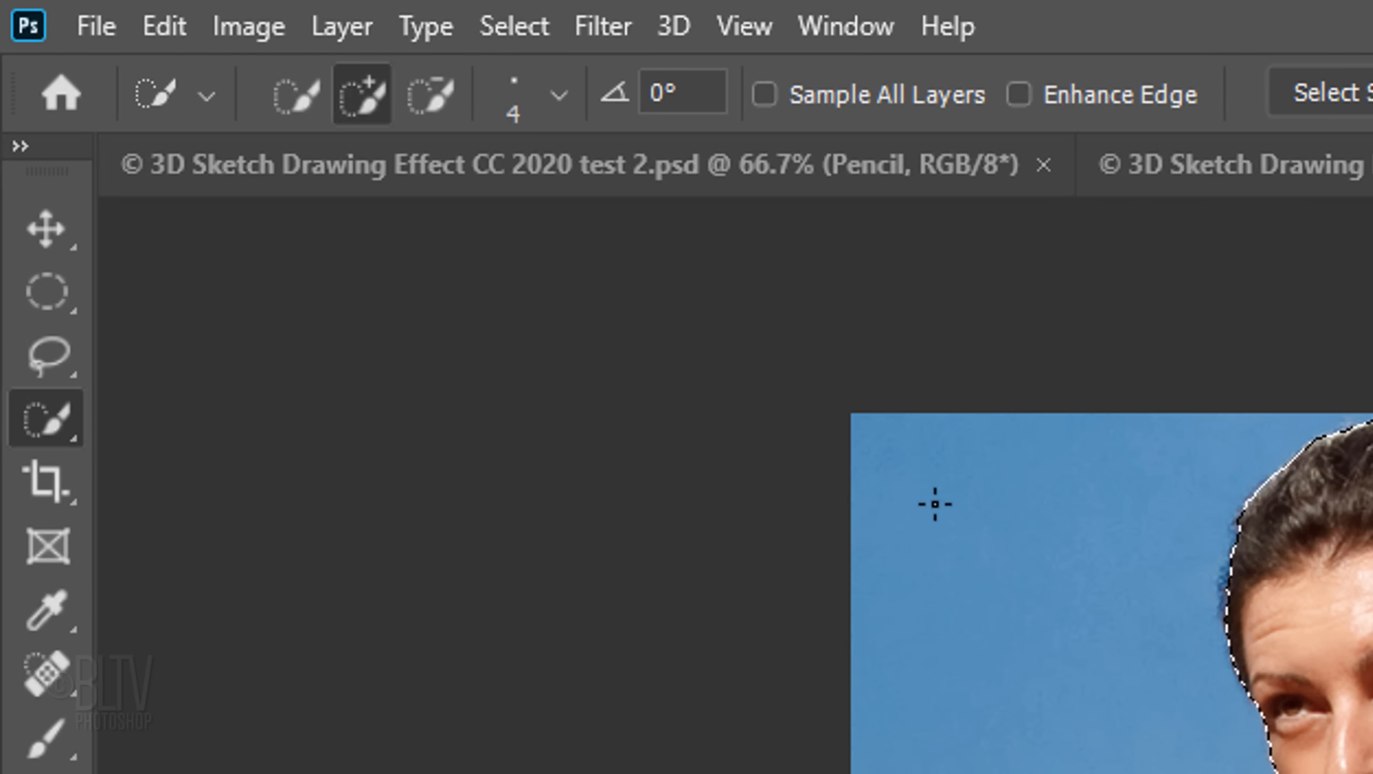
# - Refine the runner selection in Refine Edge with Smart Radius on and output it to a New Layer with Layer Mask
pyautogui.click(515, 27)
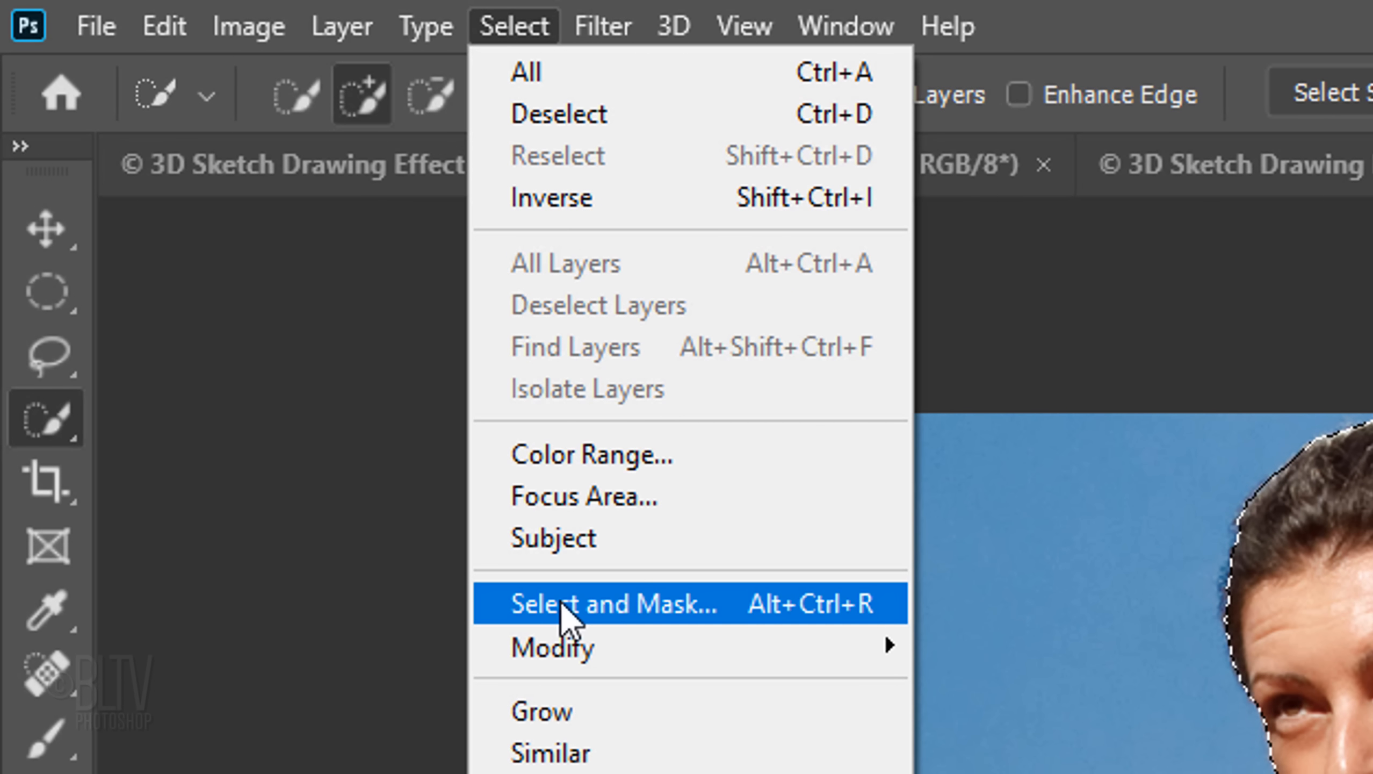
pyautogui.press('shift')
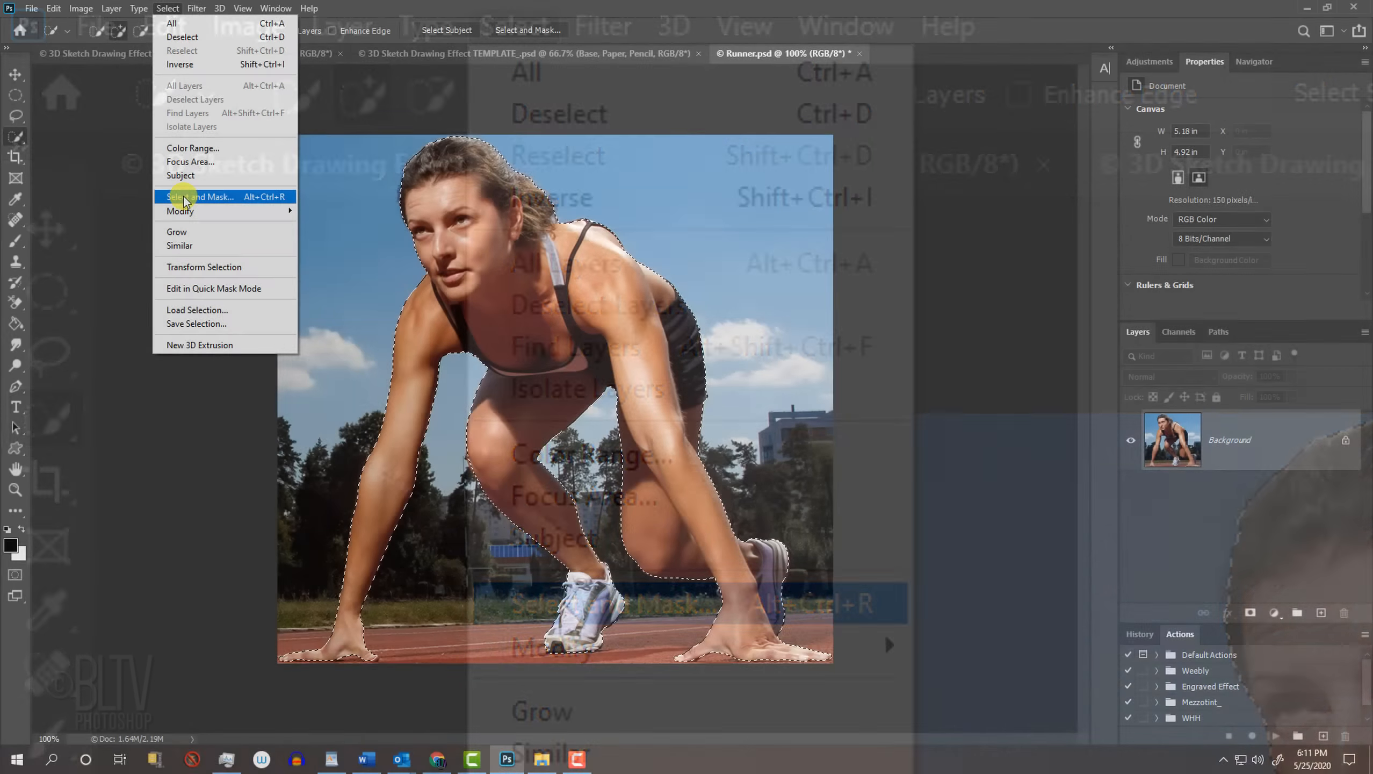
pyautogui.keyDown('shift'); pyautogui.click(185, 196); pyautogui.keyUp('shift')
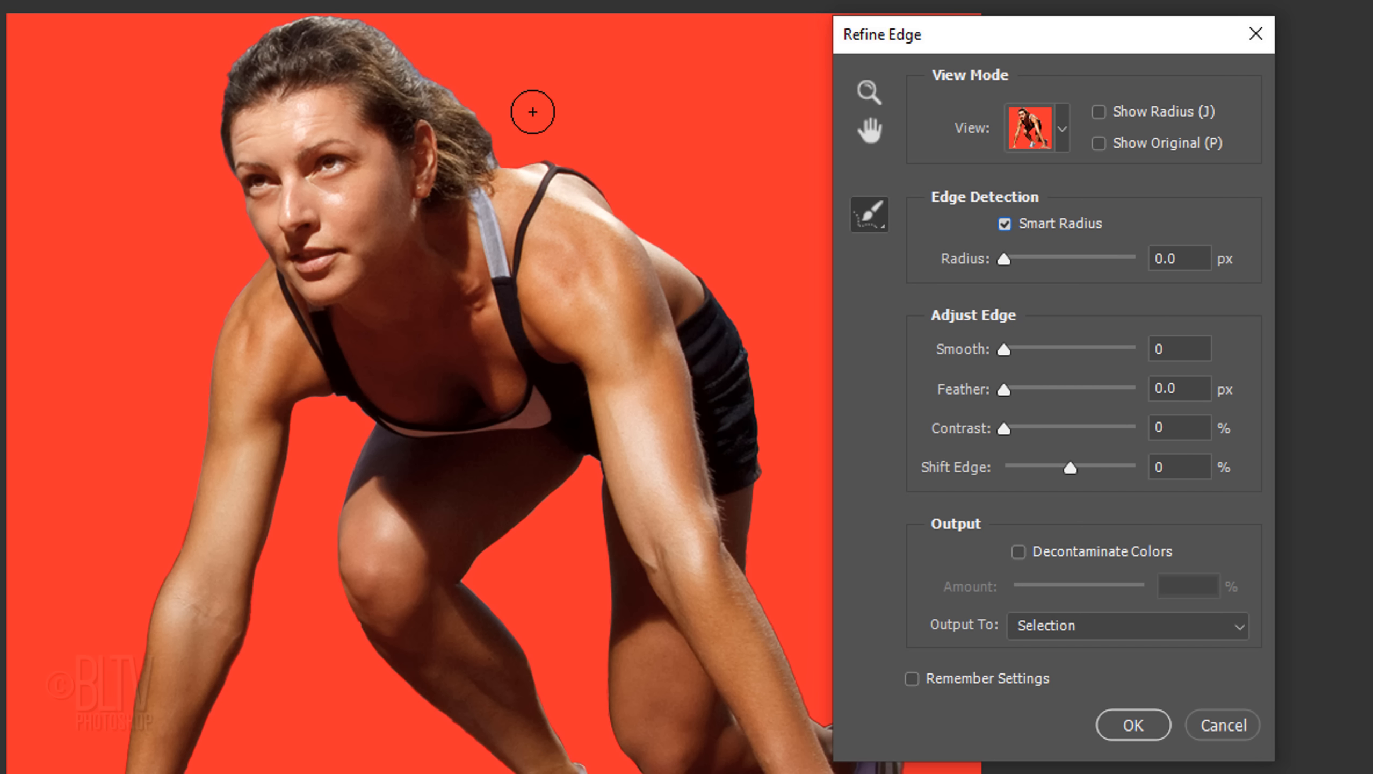
pyautogui.click(1126, 625)
pyautogui.click(1083, 725)
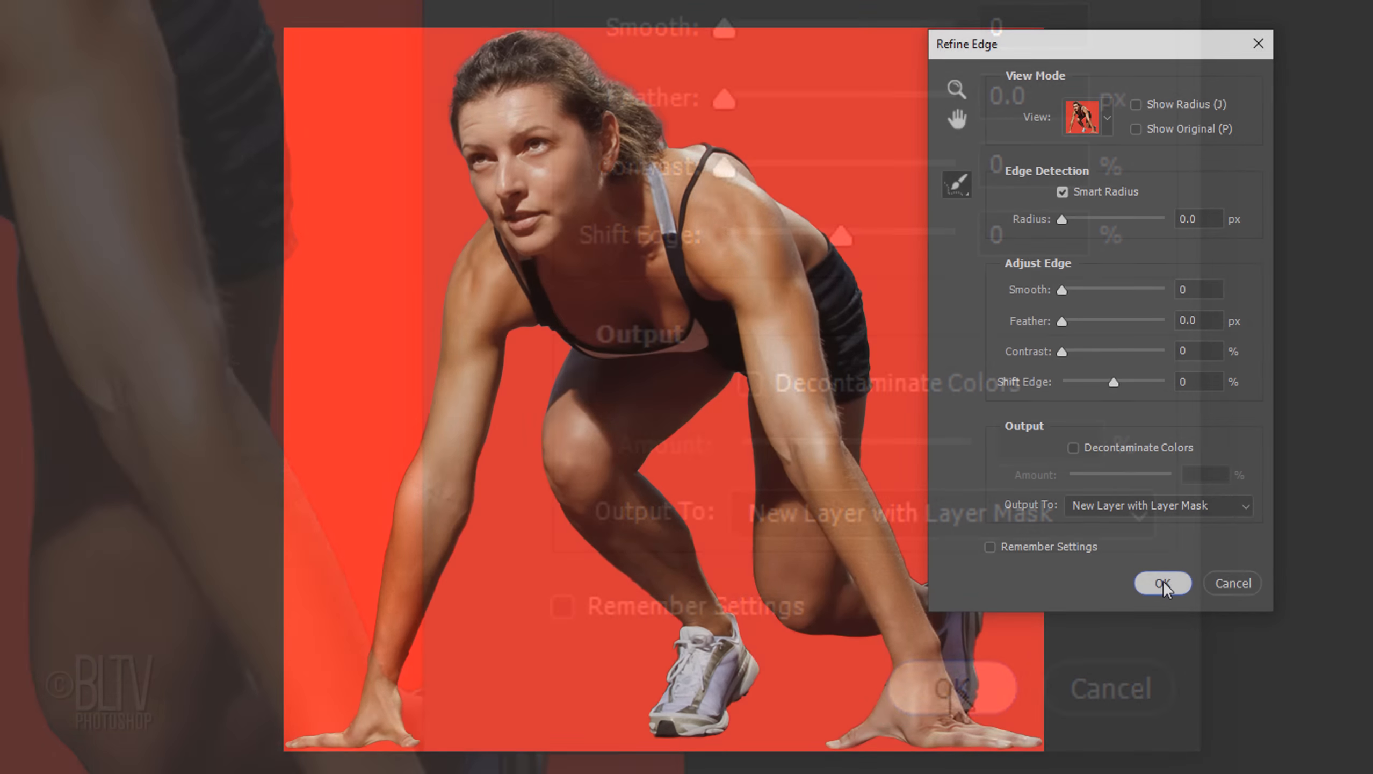
pyautogui.click(1133, 725)
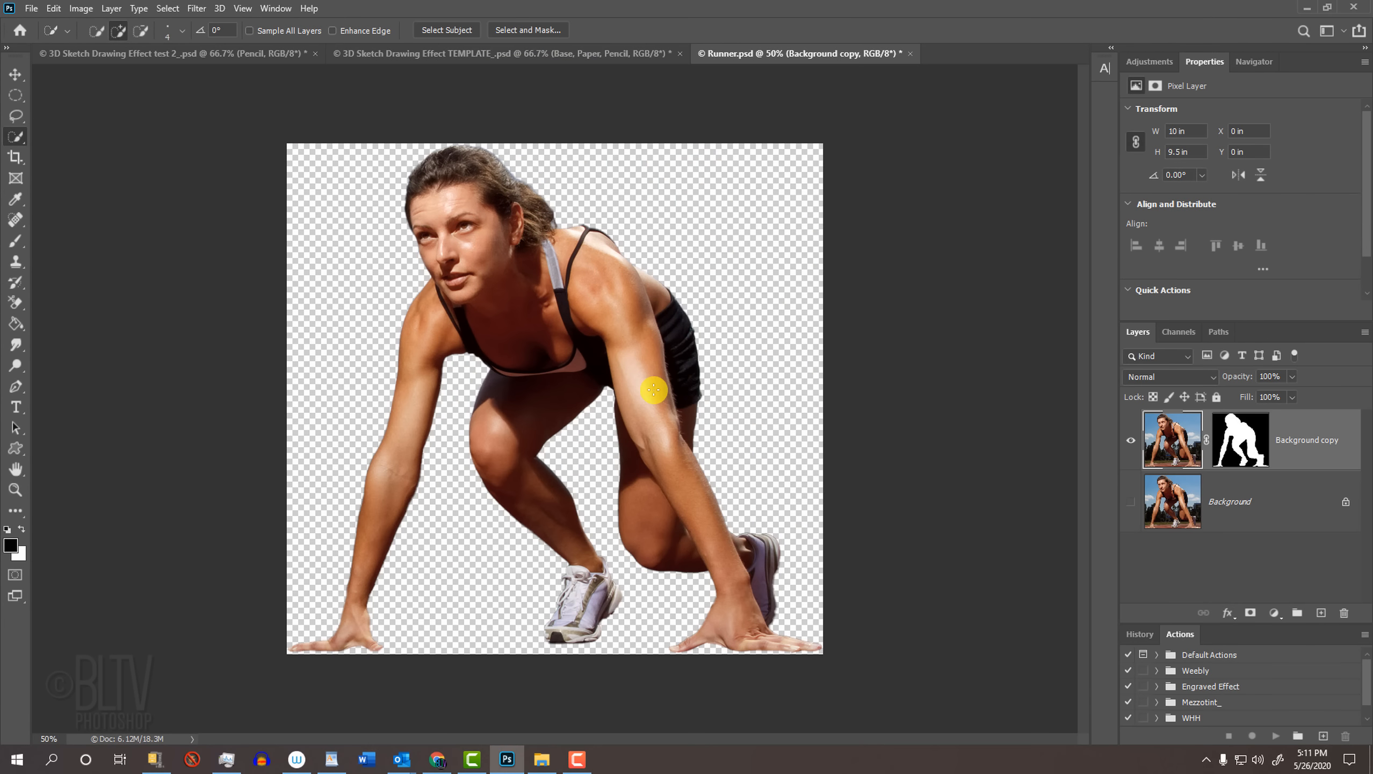
# - Bring the masked runner layer from Runner.psd into the 3D Sketch Drawing Effect TEMPLATE document
pyautogui.press('v')
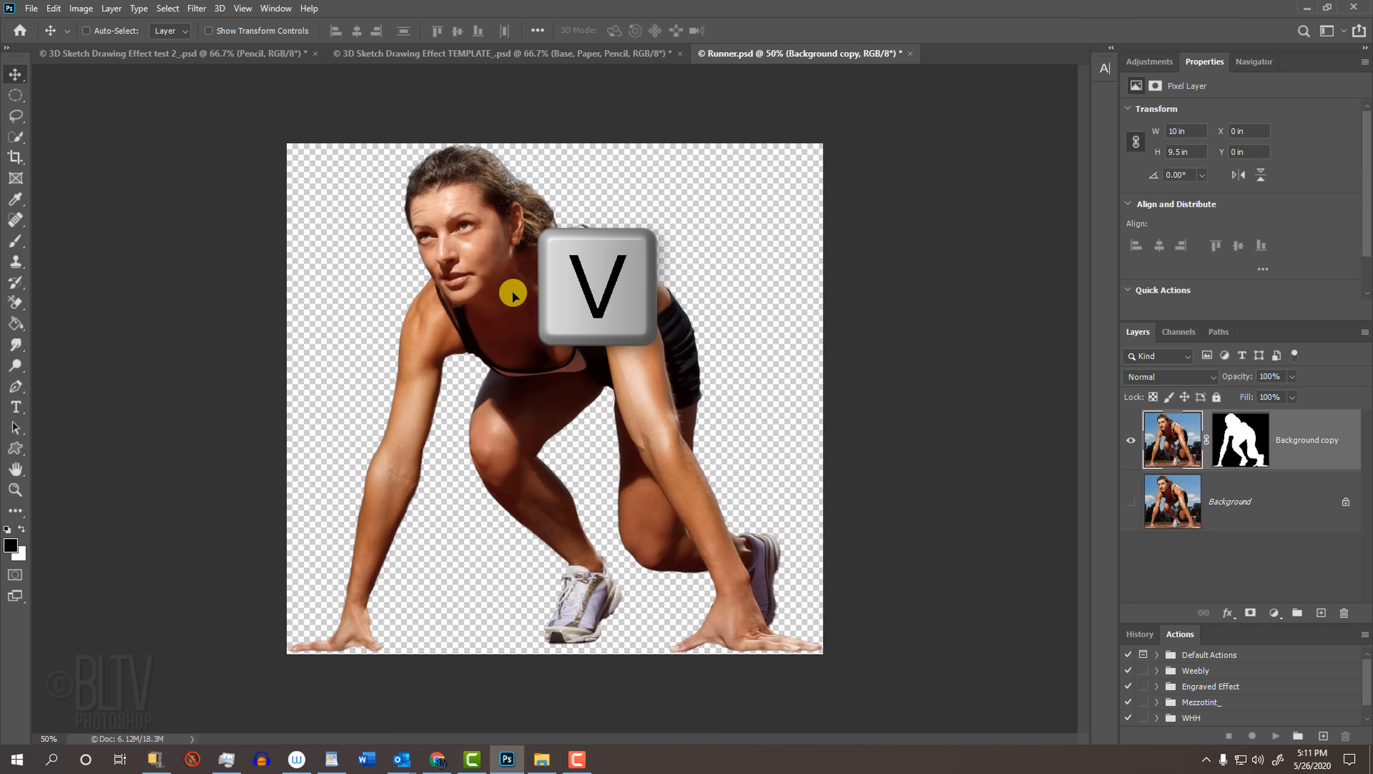
pyautogui.moveTo(512, 293); pyautogui.dragTo(491, 101)
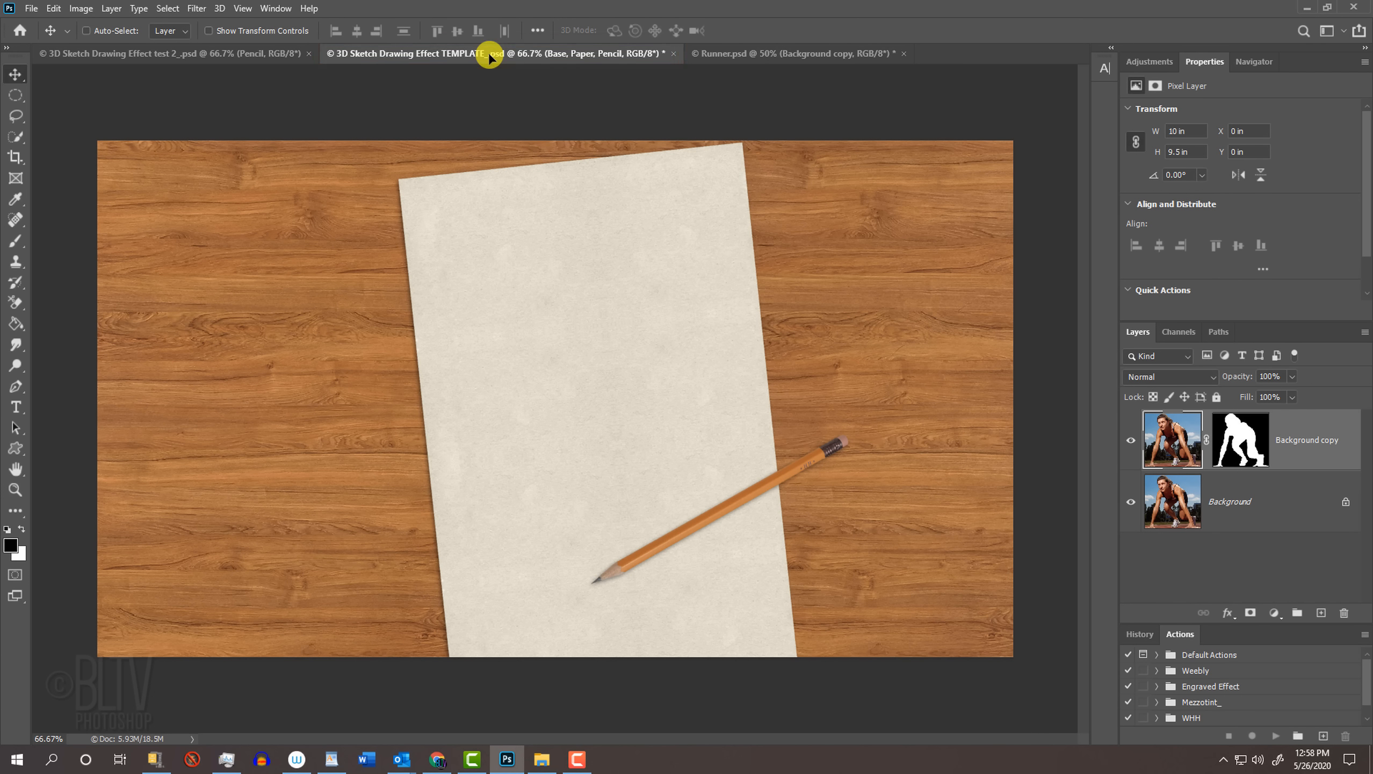
pyautogui.moveTo(488, 57); pyautogui.dragTo(570, 422)
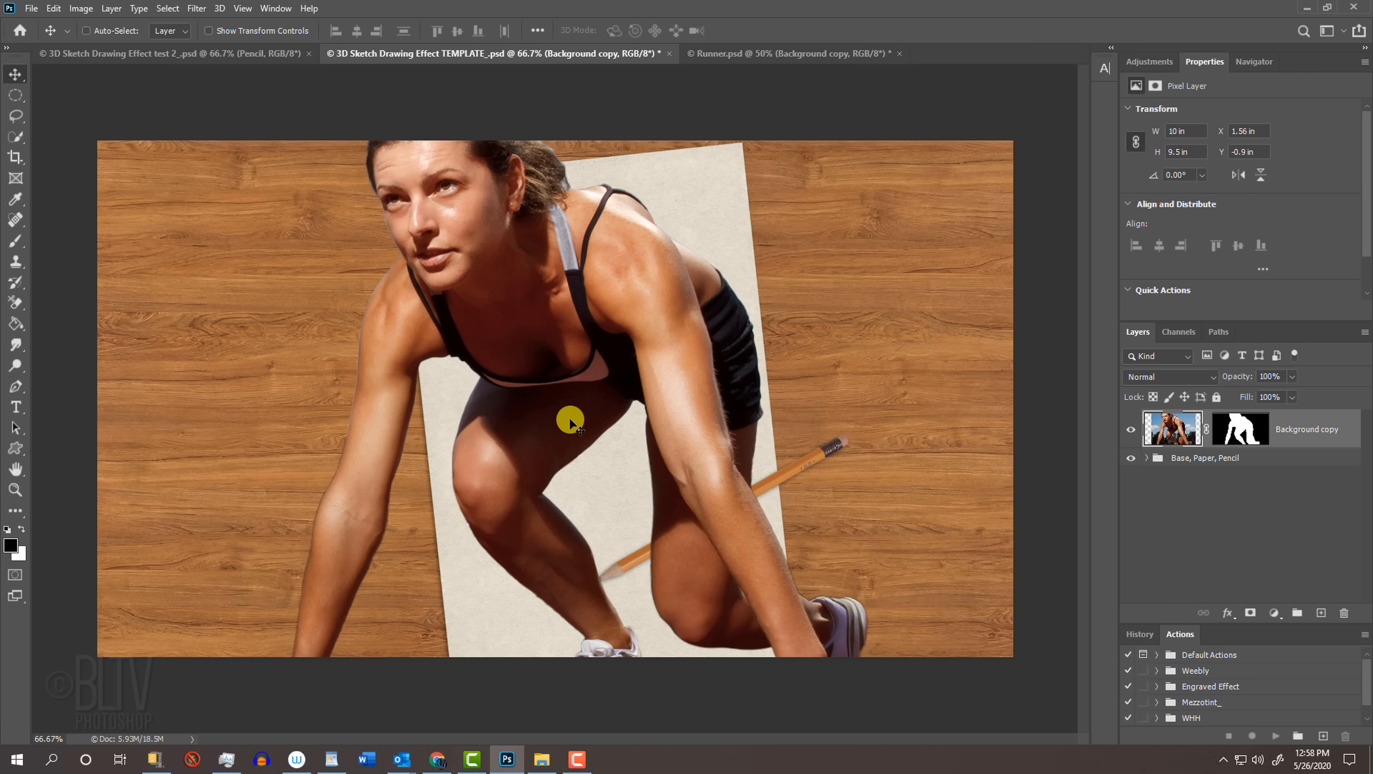
# - Scale the runner layer to about 72.5% with Free Transform and move it up slightly over the paper
pyautogui.hotkey('ctrl', 't')
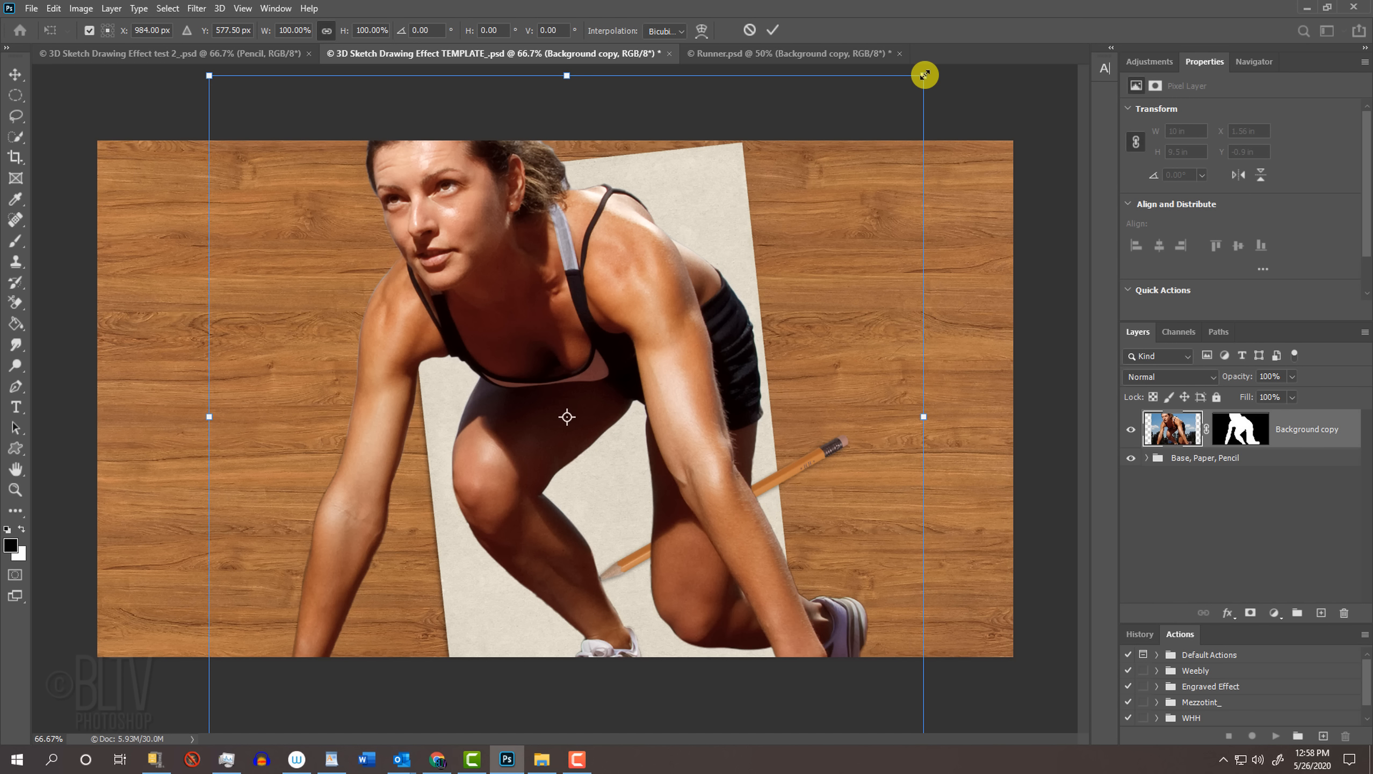
pyautogui.moveTo(924, 74); pyautogui.dragTo(827, 171)
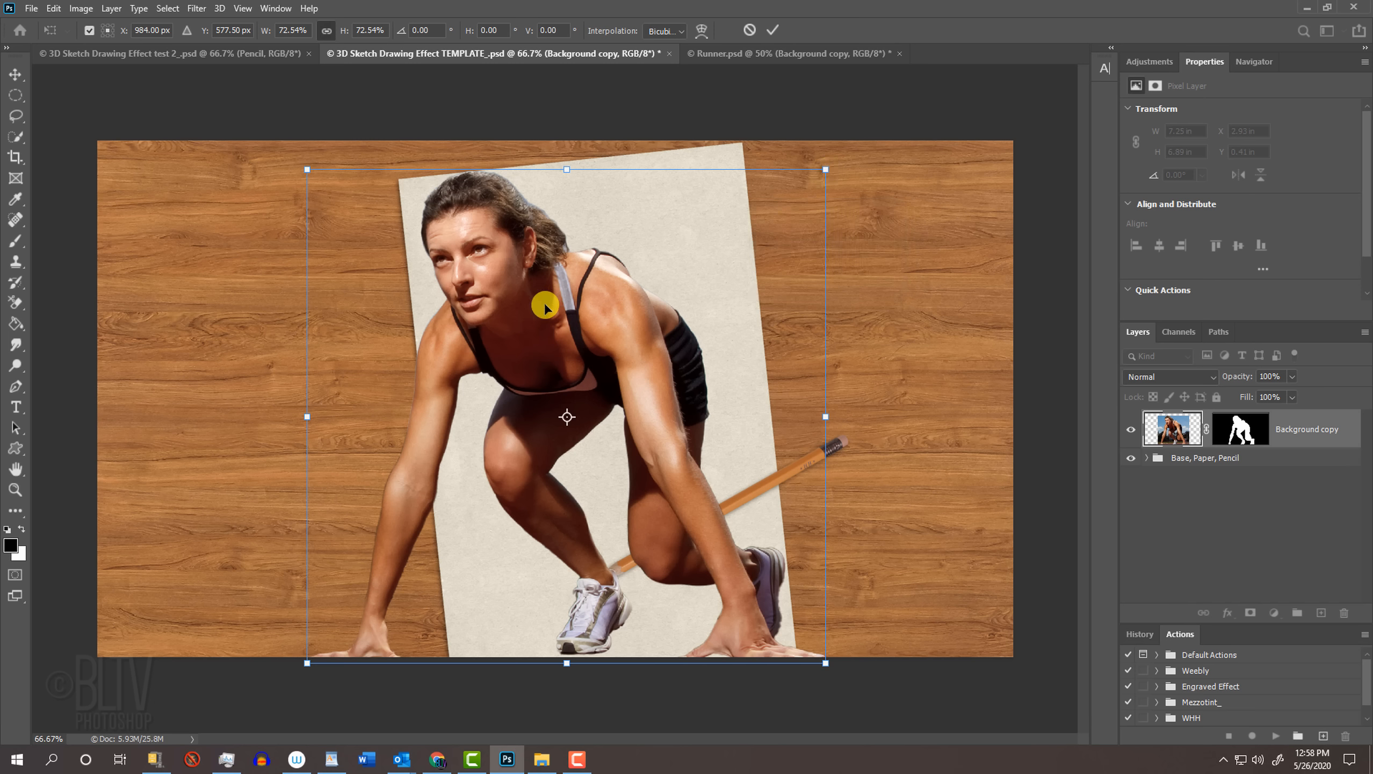
pyautogui.moveTo(544, 308); pyautogui.dragTo(552, 281)
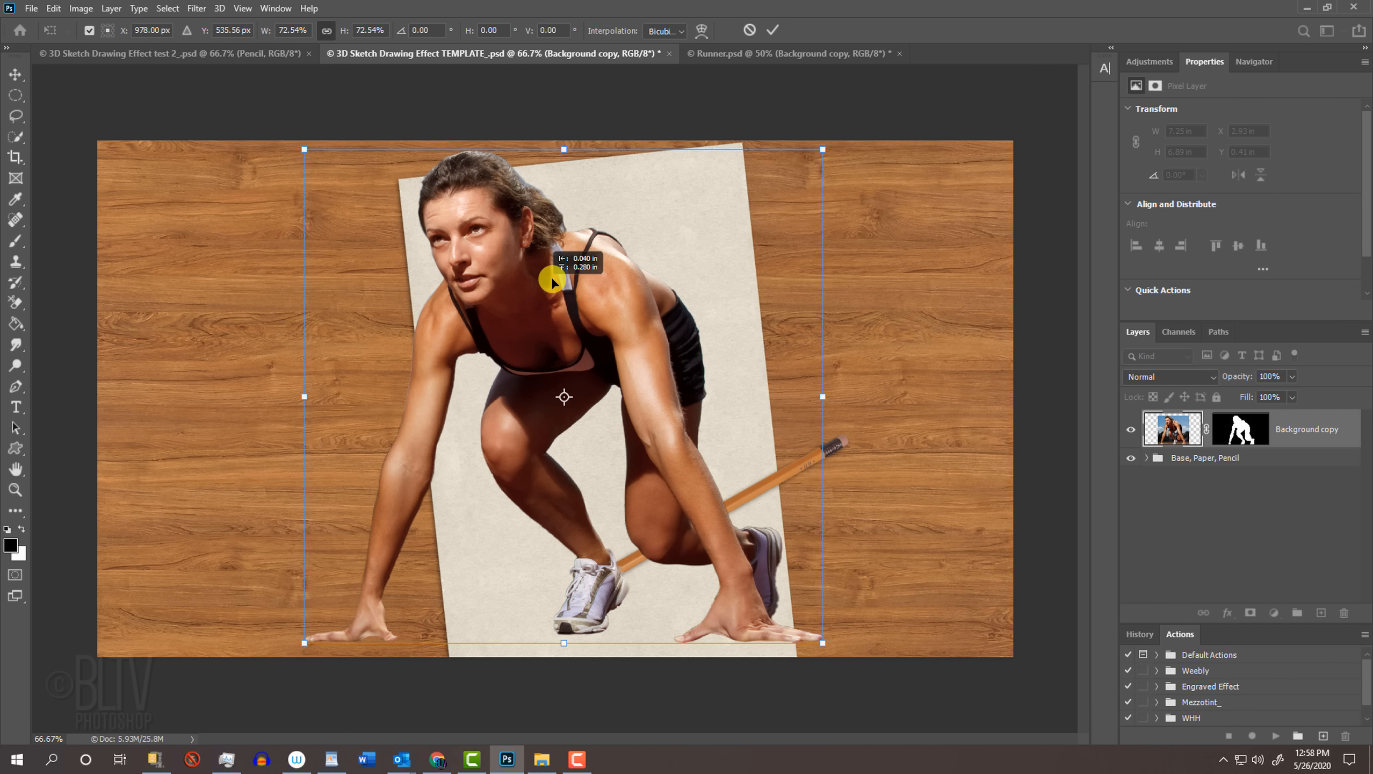
pyautogui.click(770, 30)
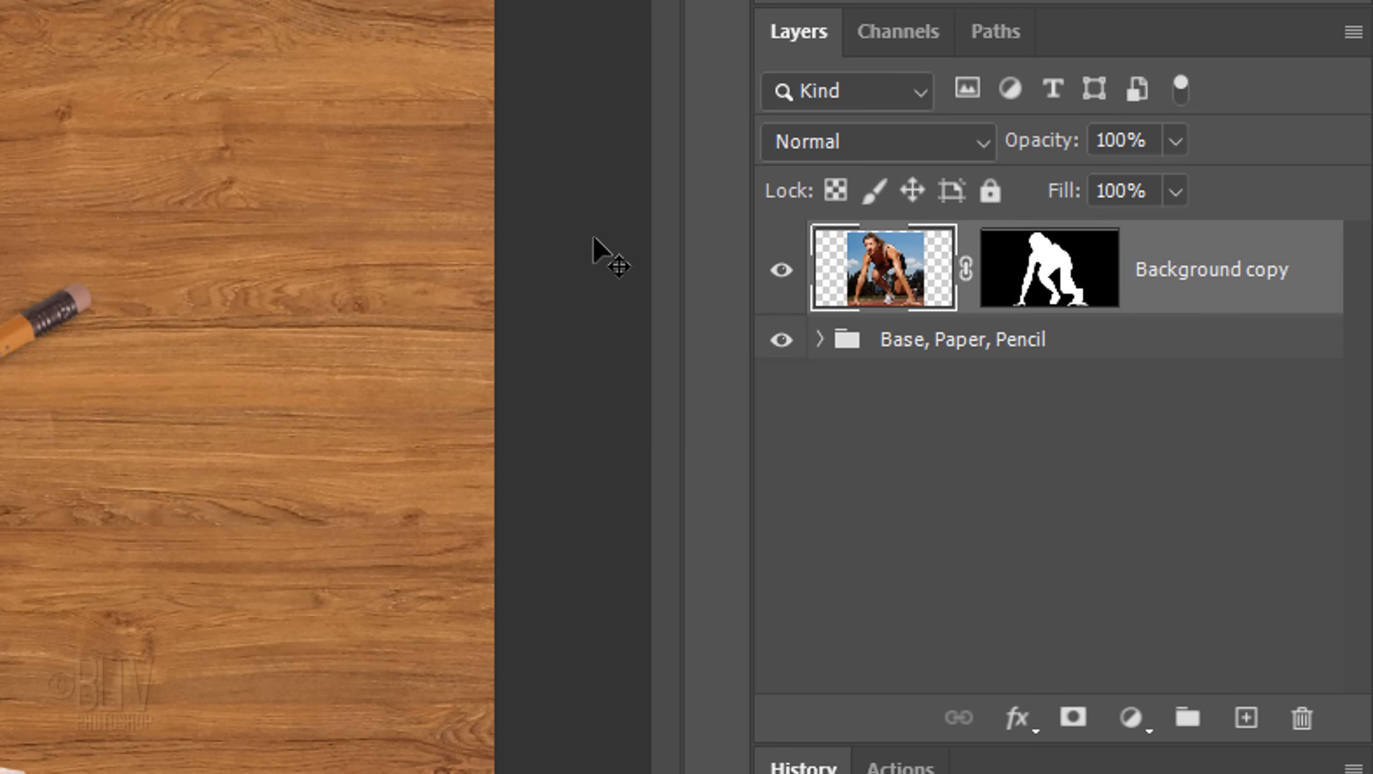
# - Move the Pencil layer out of its group to the top of the layer stack and hide it
pyautogui.click(820, 339)
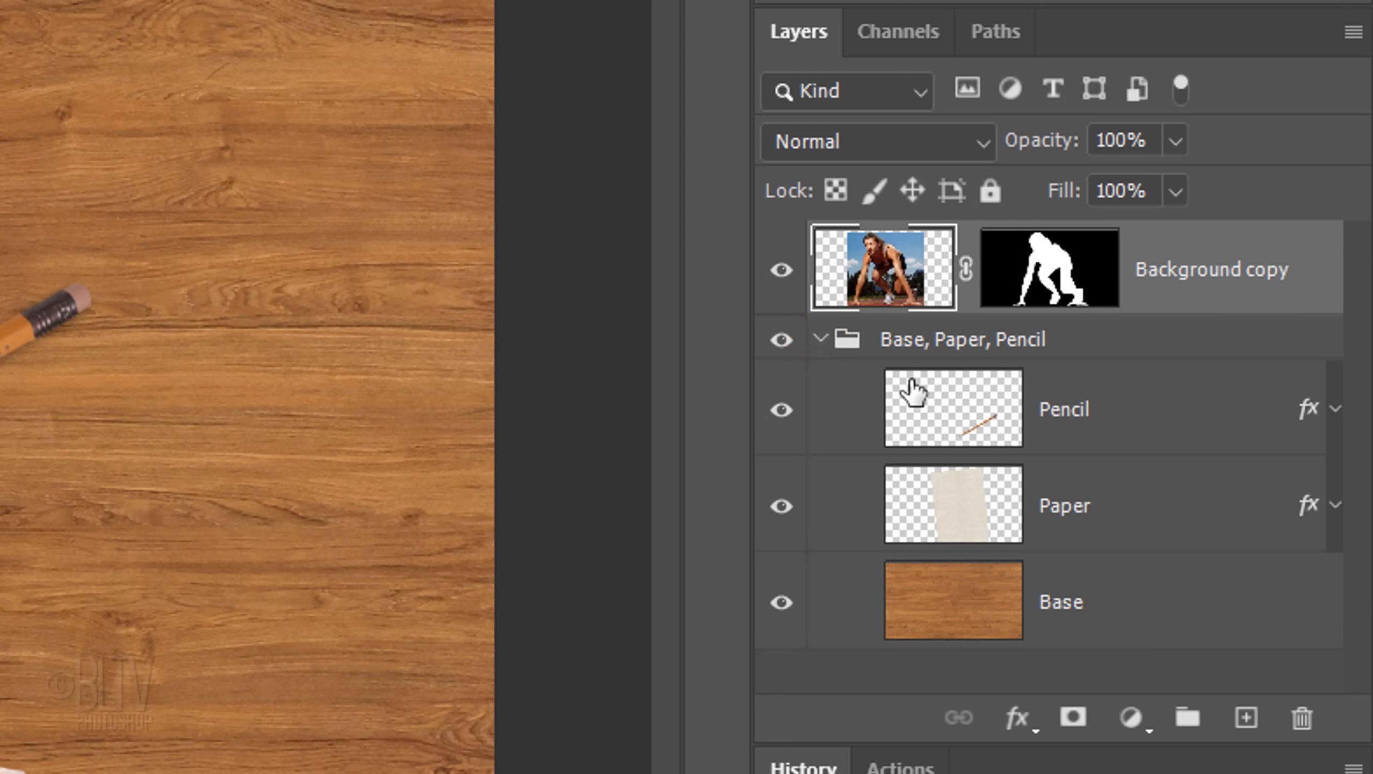
pyautogui.moveTo(960, 420); pyautogui.dragTo(945, 231)
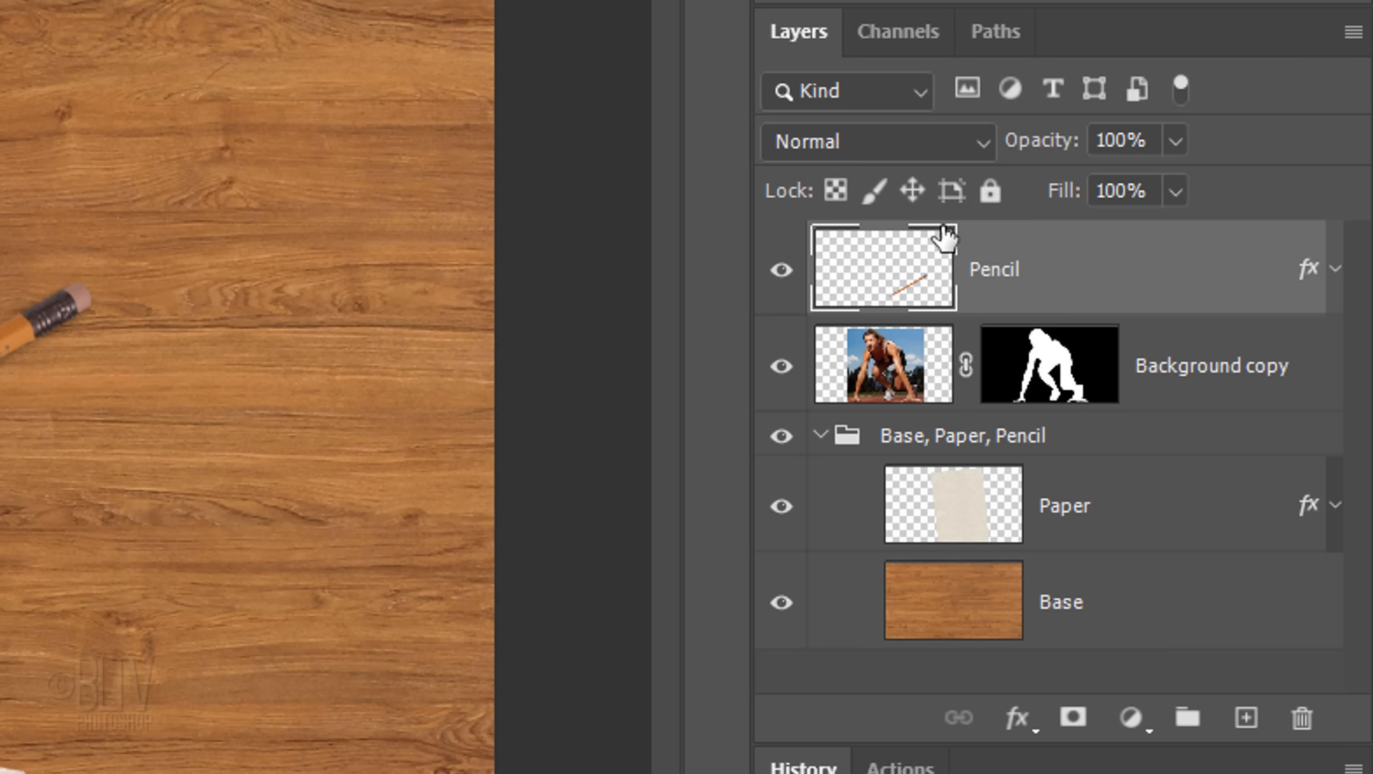
pyautogui.click(781, 270)
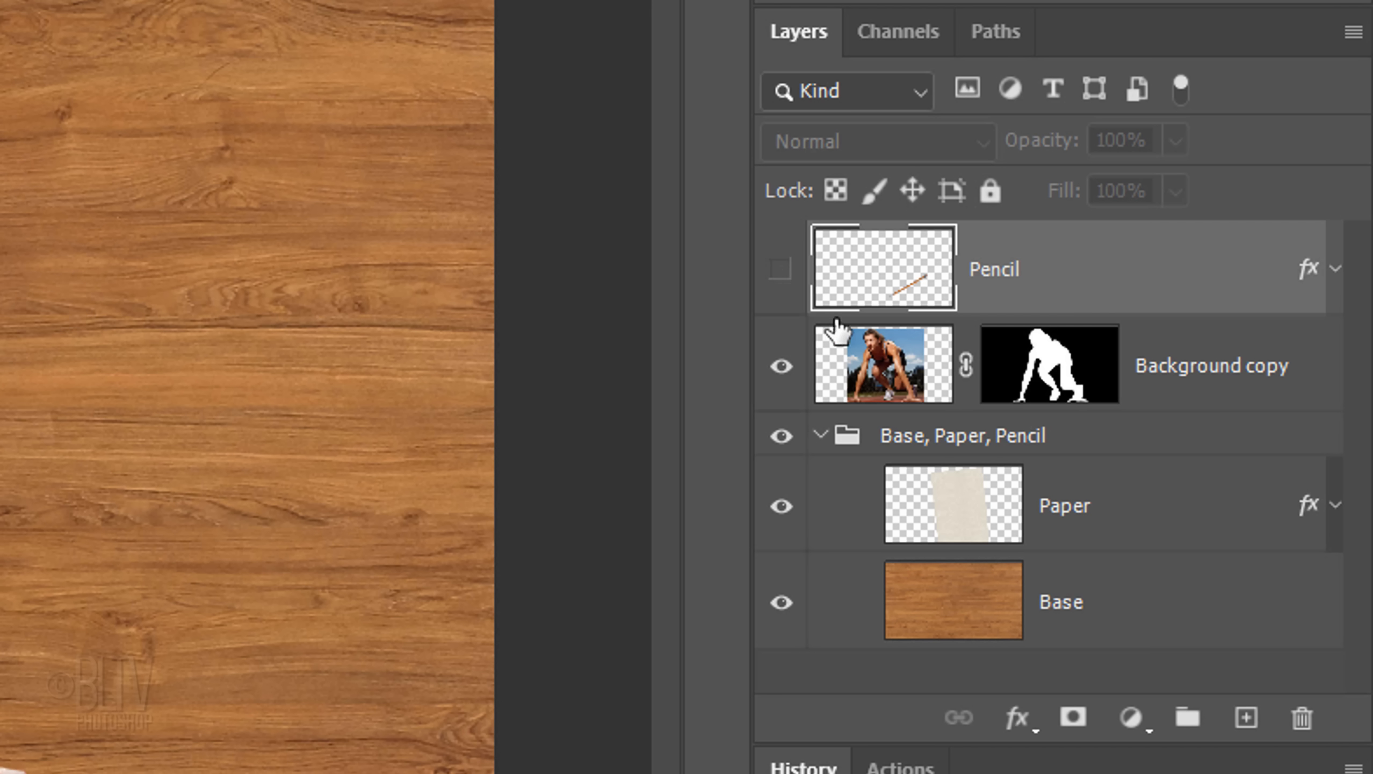
# - Duplicate the Background copy layer and convert the duplicate to a Smart Object
pyautogui.click(883, 374)
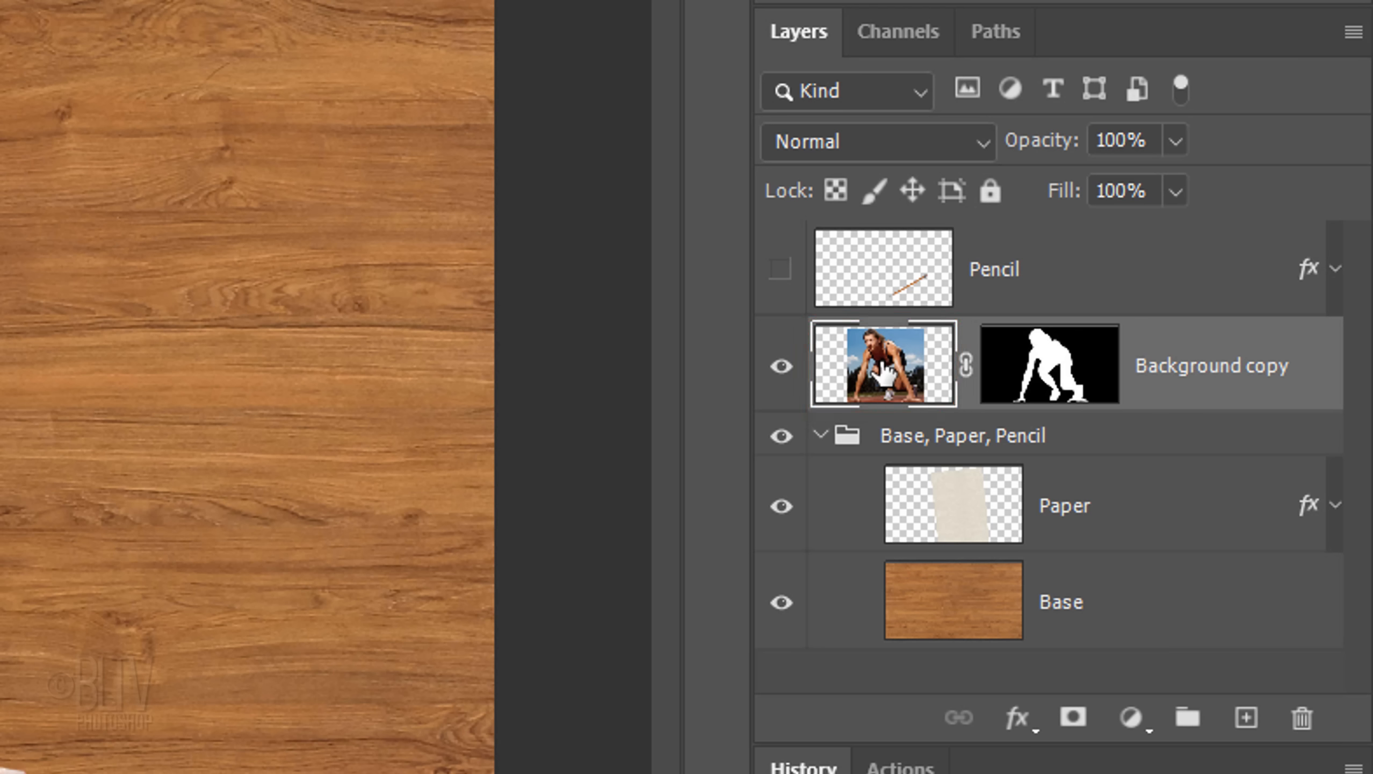
pyautogui.hotkey('ctrl', 'j')
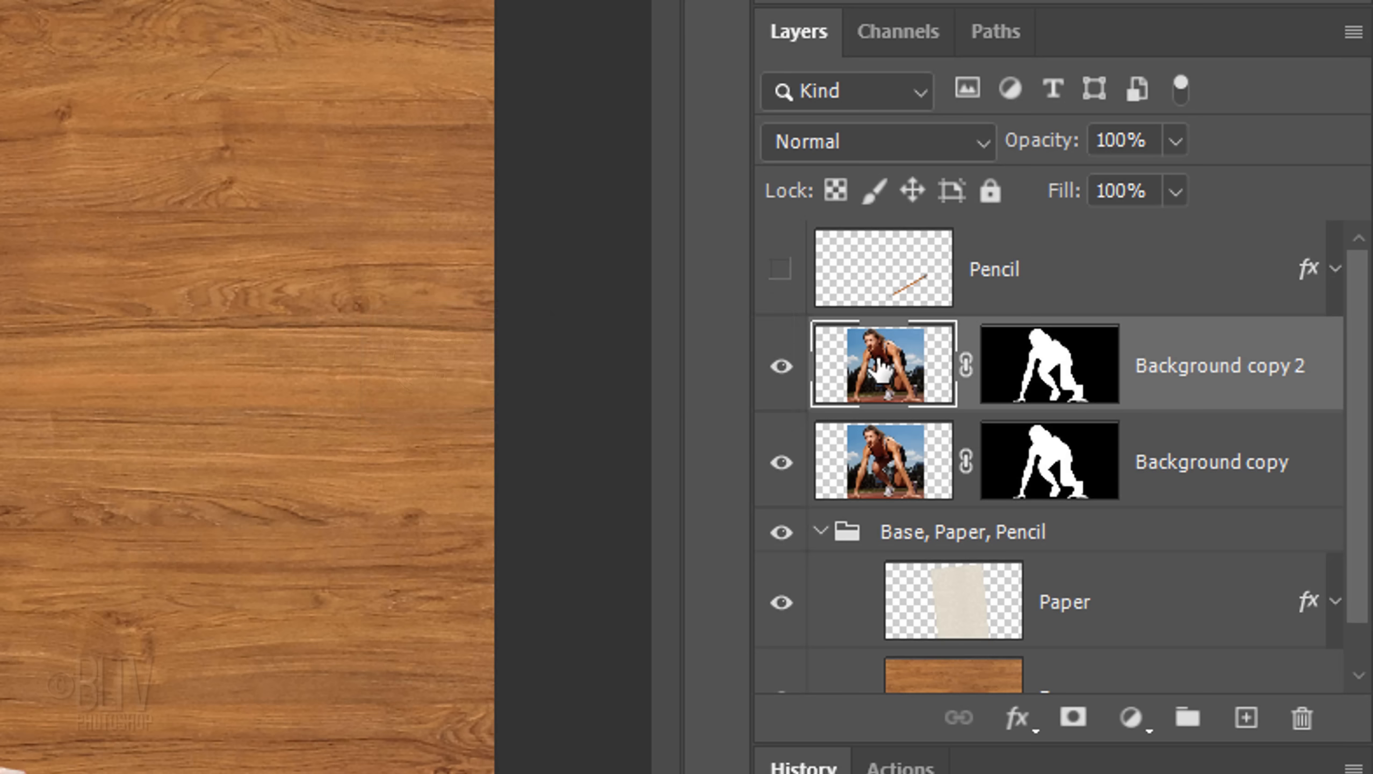
pyautogui.click(1353, 36)
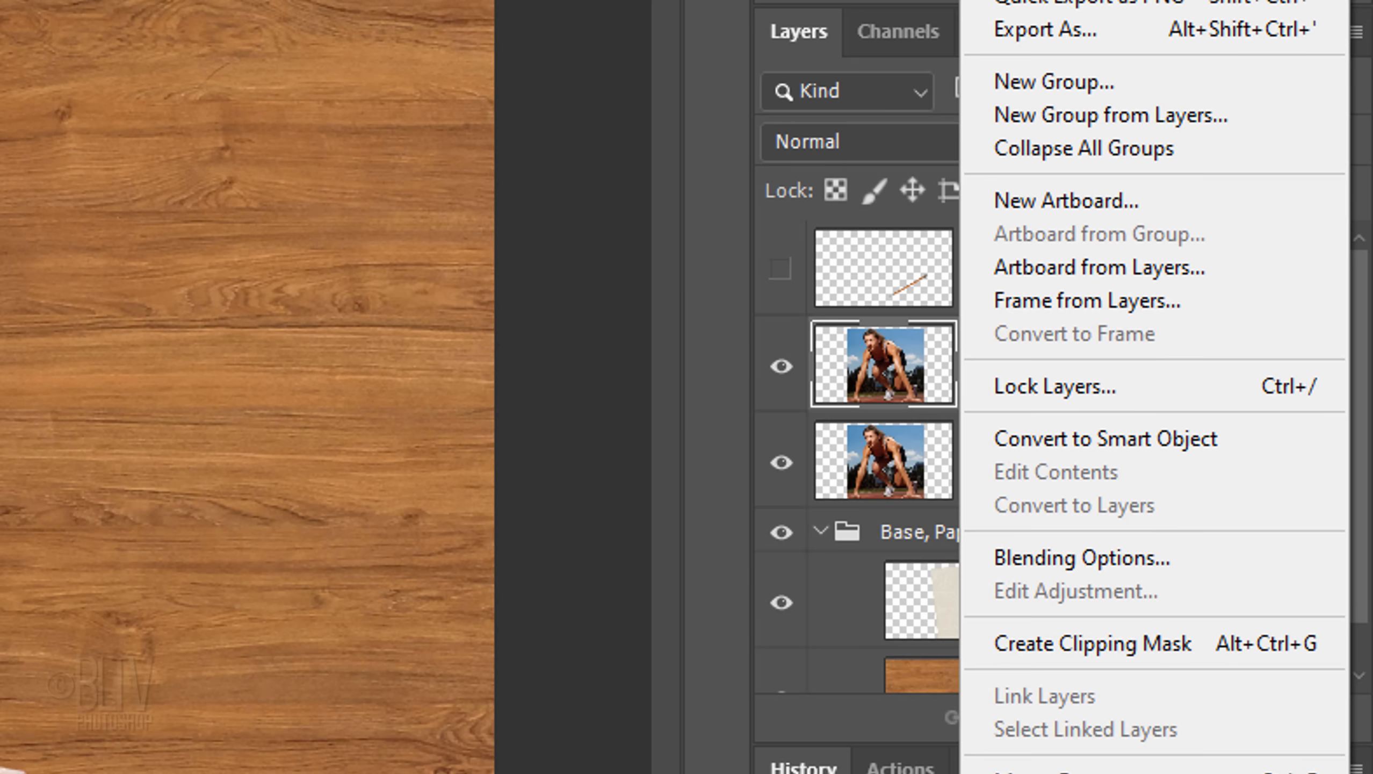
pyautogui.click(1062, 438)
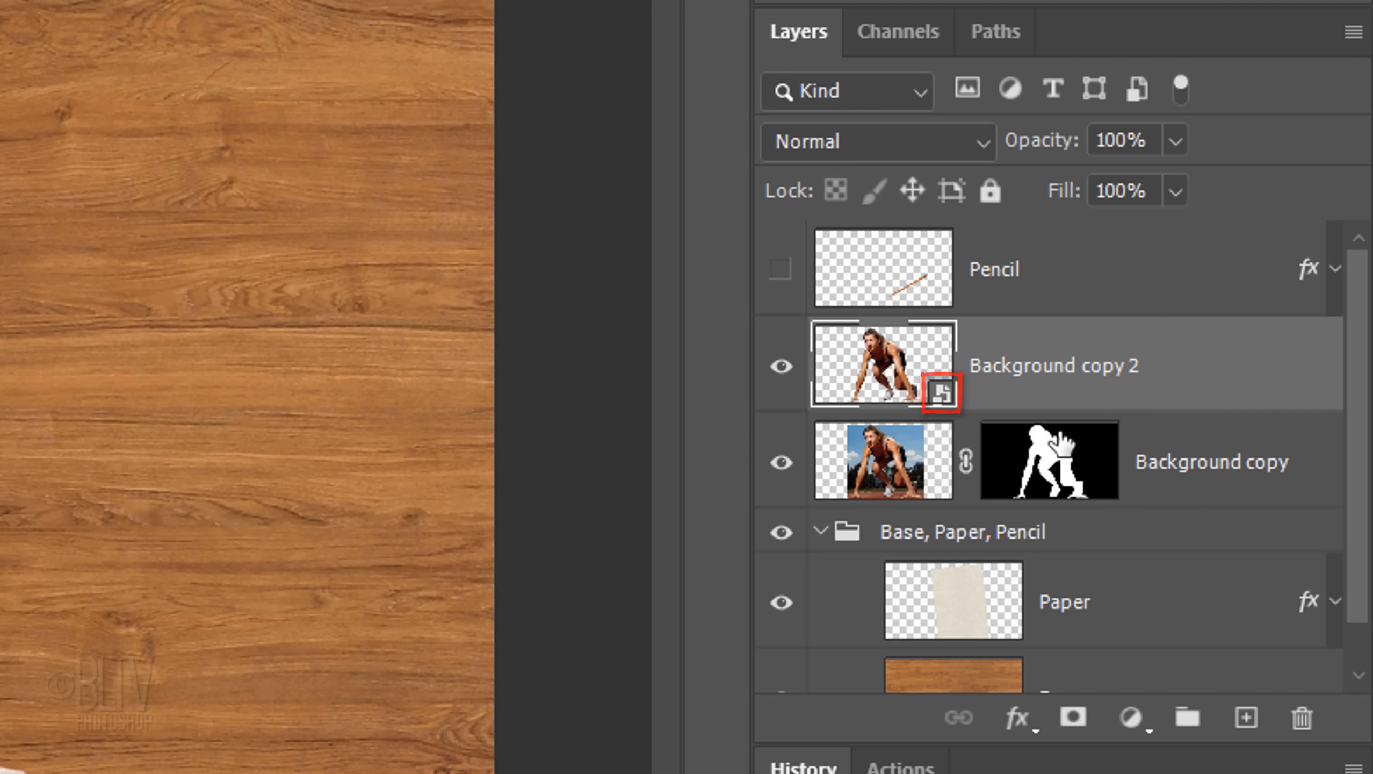
# - Delete the layer mask of the Background copy layer without applying it, and hide the Smart Object layer above
pyautogui.moveTo(1039, 466); pyautogui.dragTo(1302, 719)
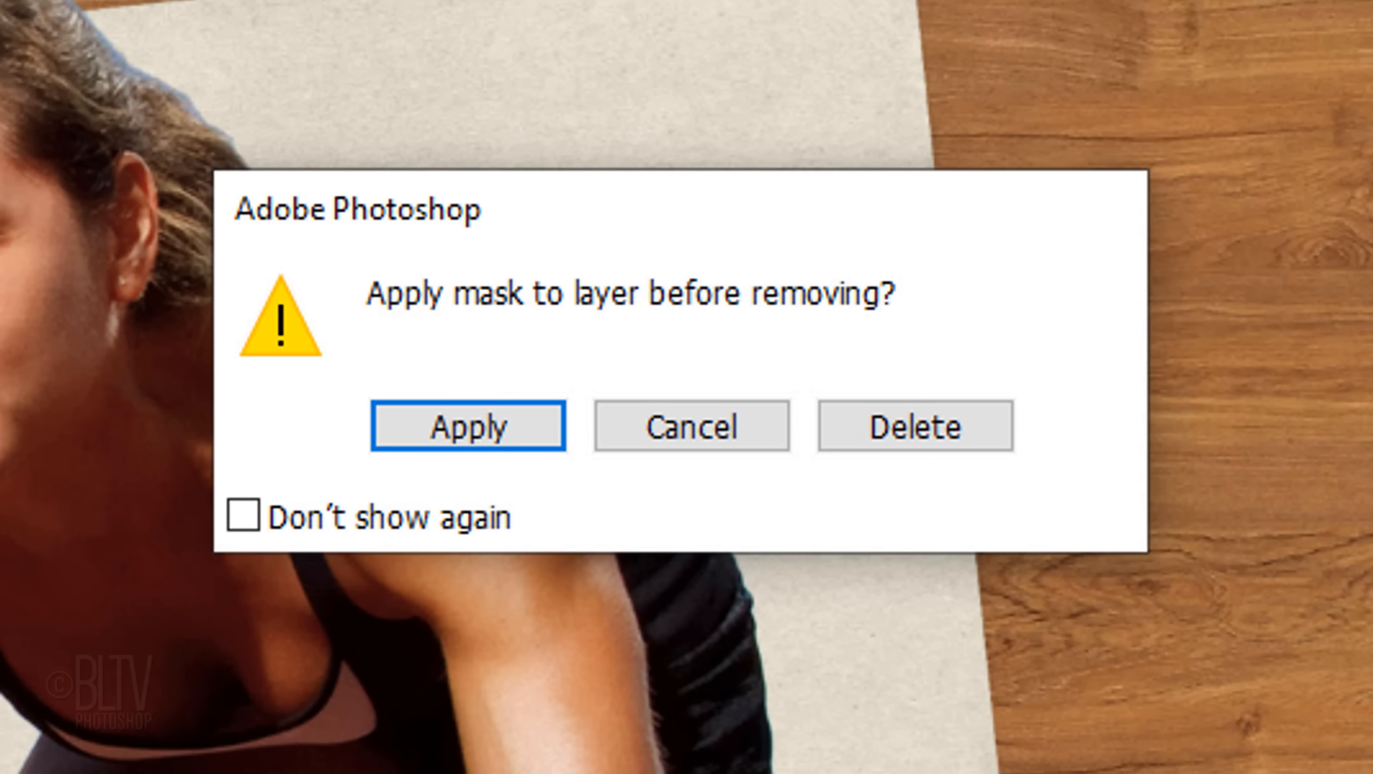
pyautogui.click(912, 428)
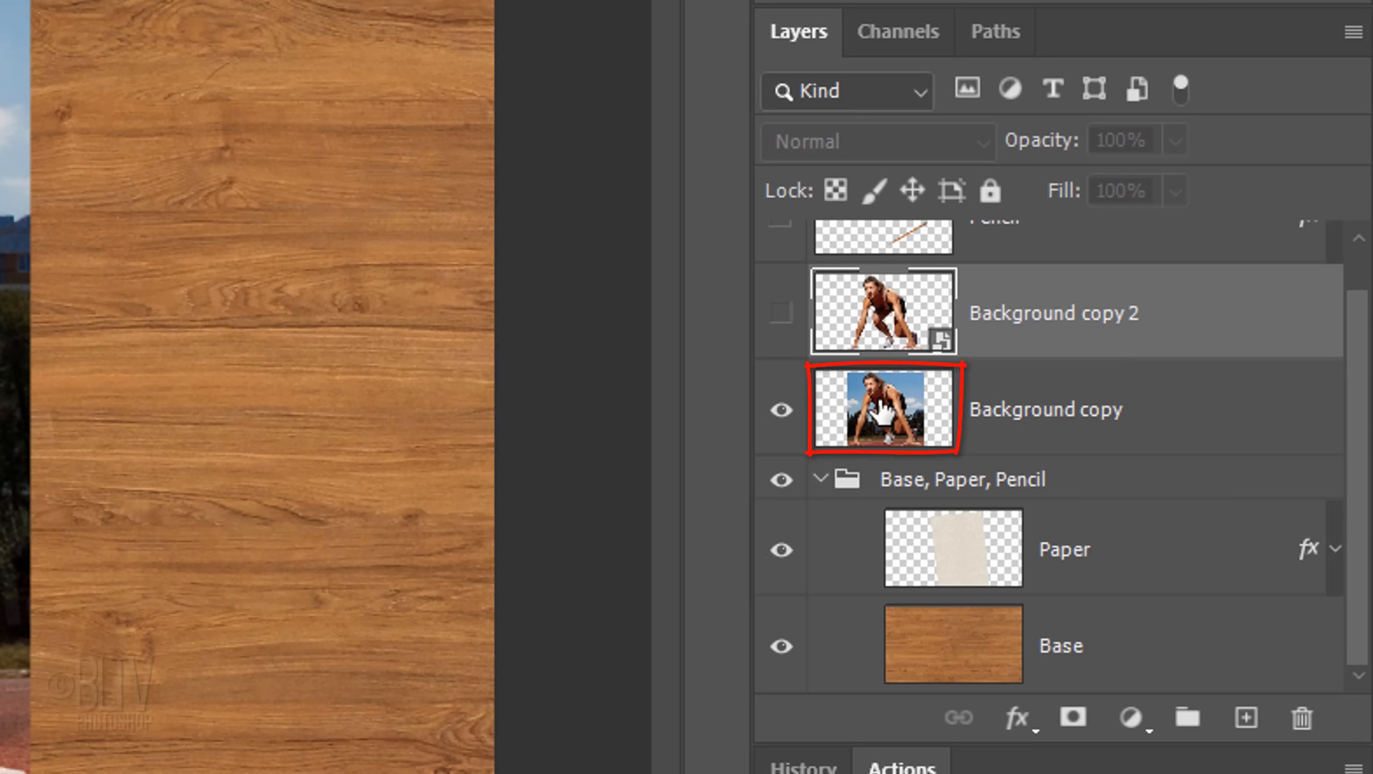
# - Add a Black & White adjustment layer above Background copy and select both layers together
pyautogui.click(888, 418)
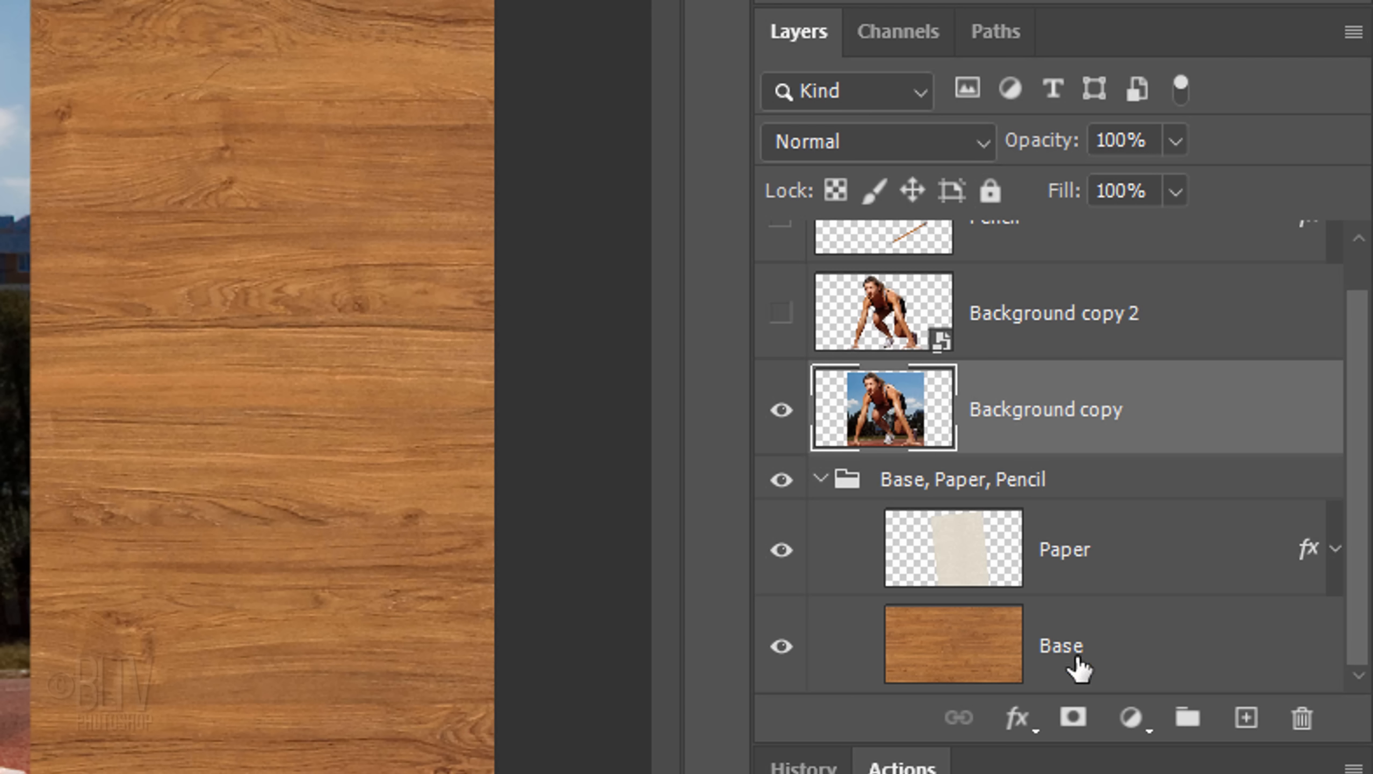
pyautogui.click(1134, 728)
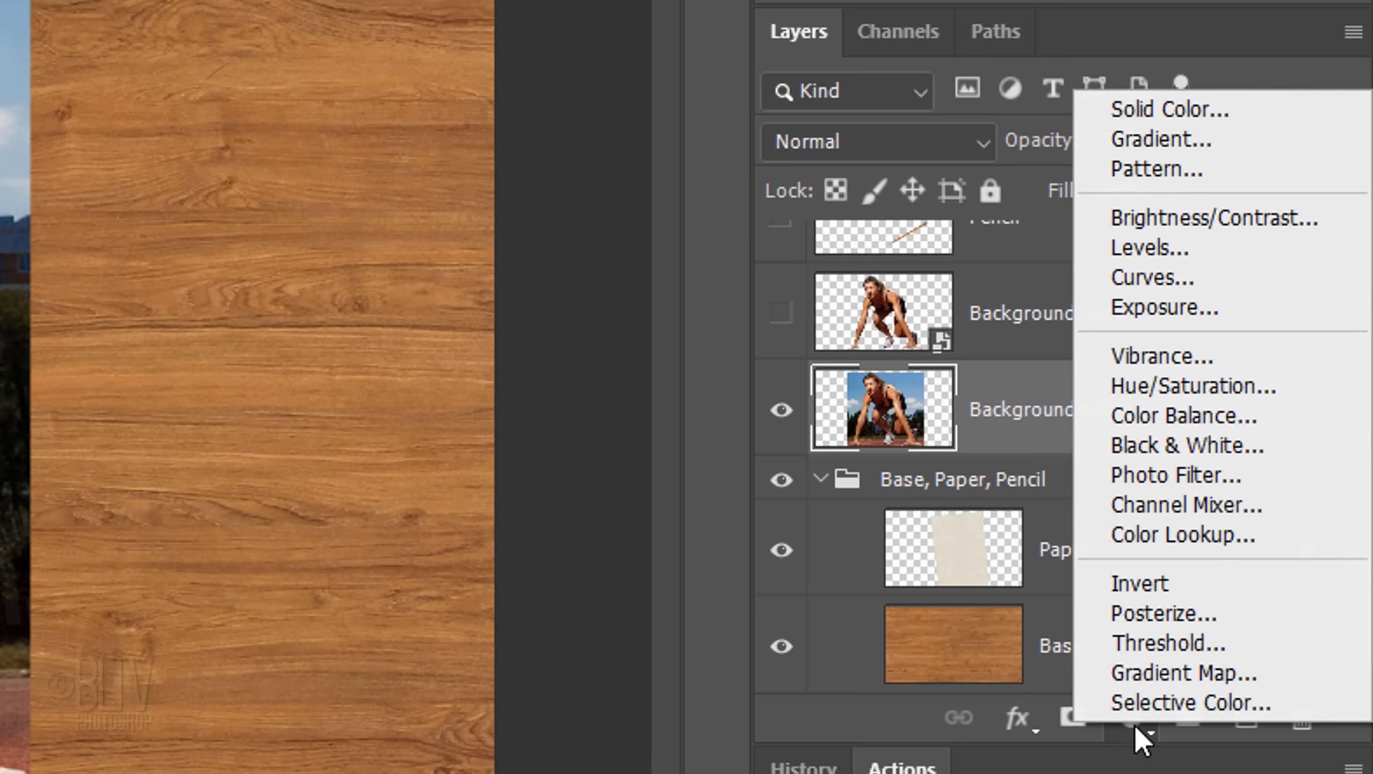
pyautogui.click(1168, 445)
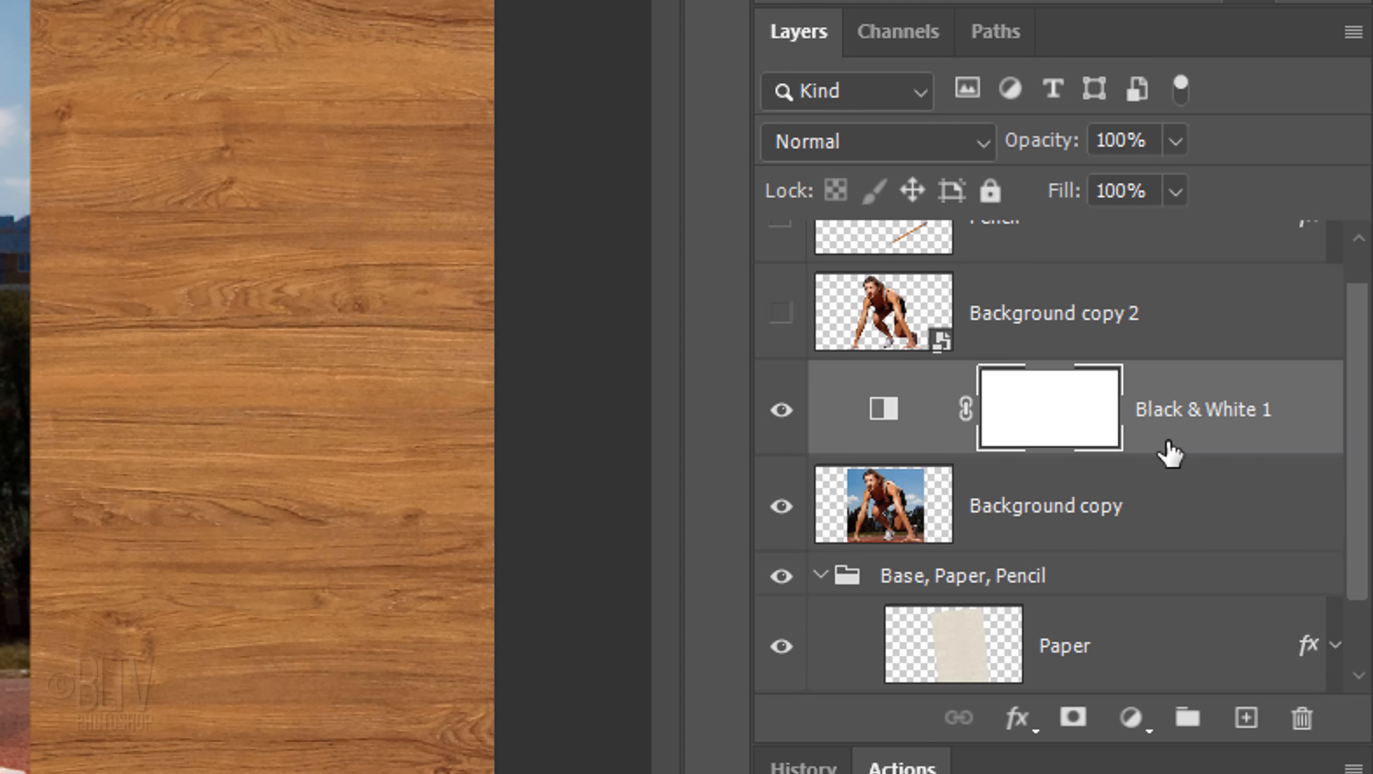
pyautogui.keyDown('shift'); pyautogui.click(1012, 493); pyautogui.keyUp('shift')
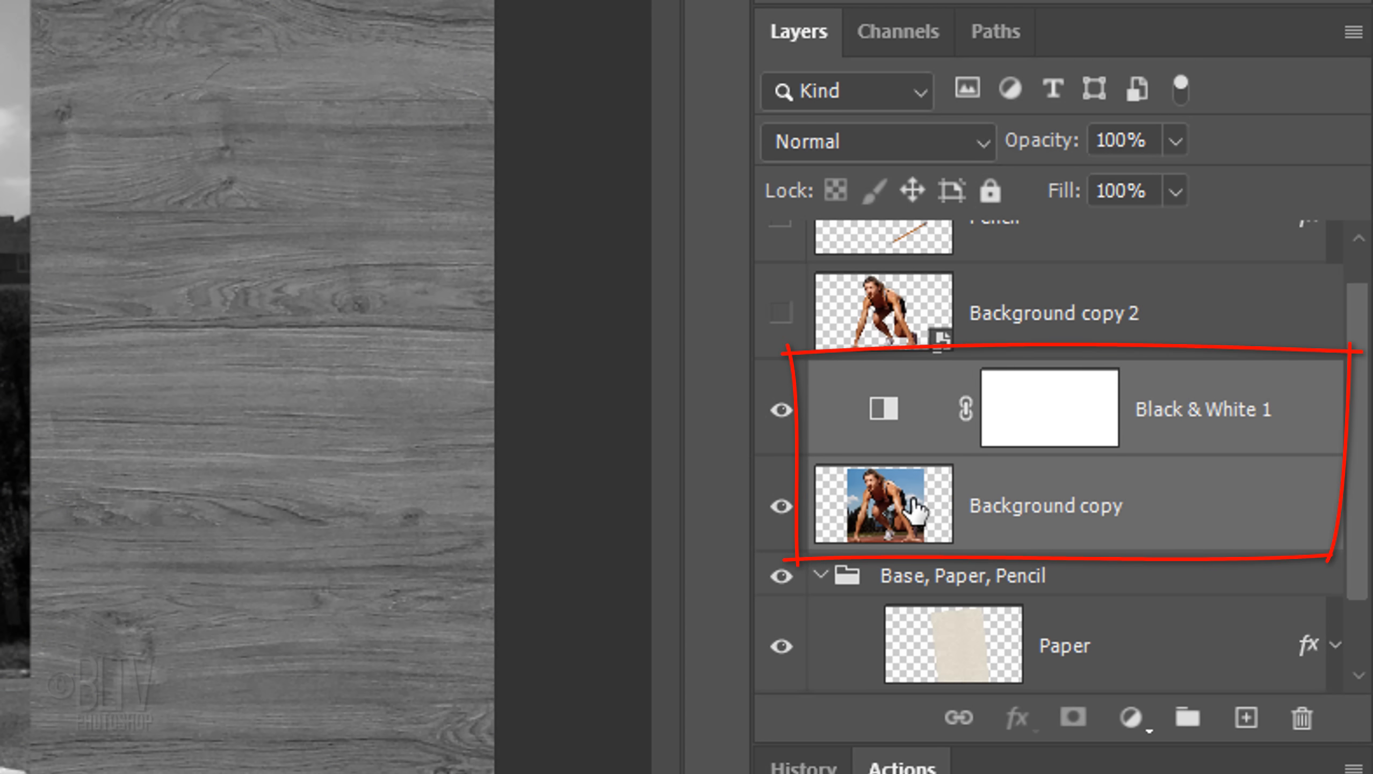
# - Convert the selected Black & White 1 and Background copy layers into one Smart Object and duplicate it twice
pyautogui.click(1354, 31)
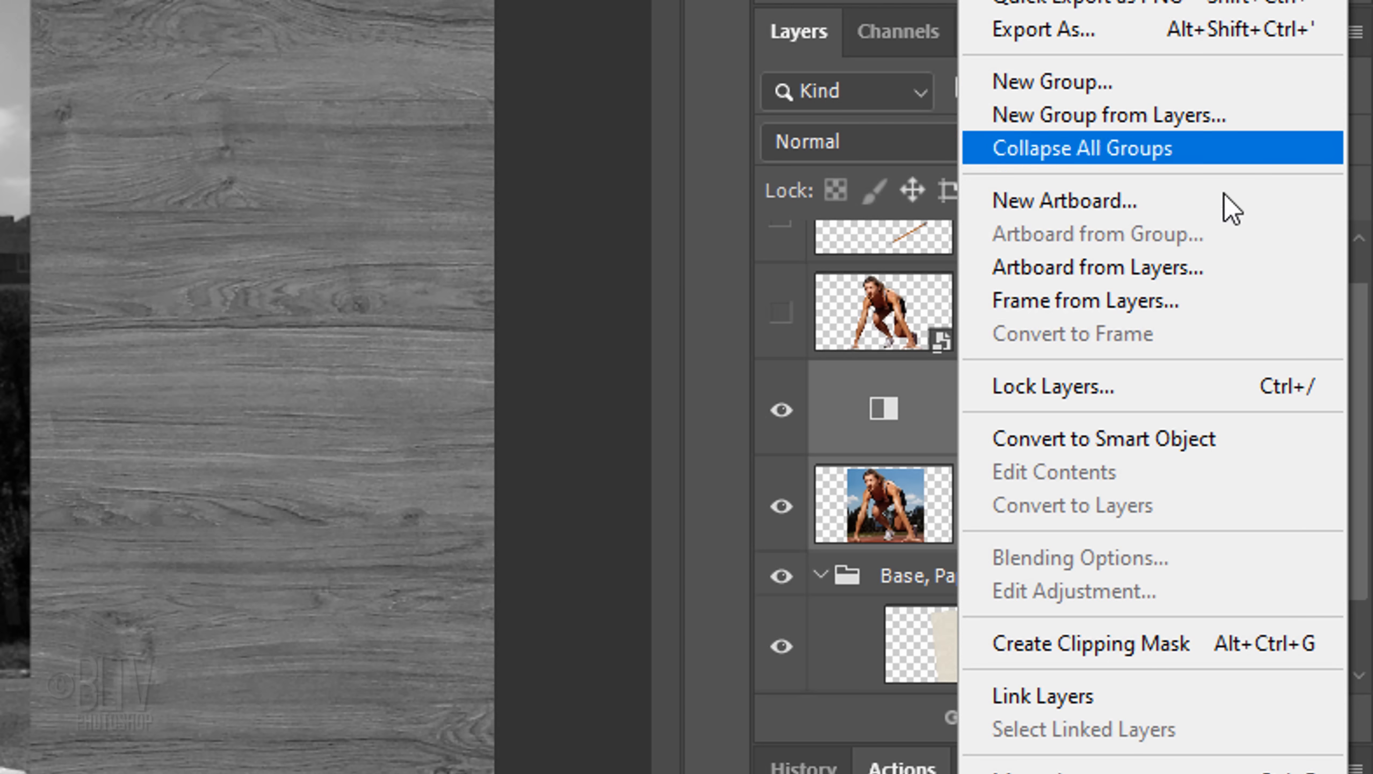
pyautogui.click(1081, 438)
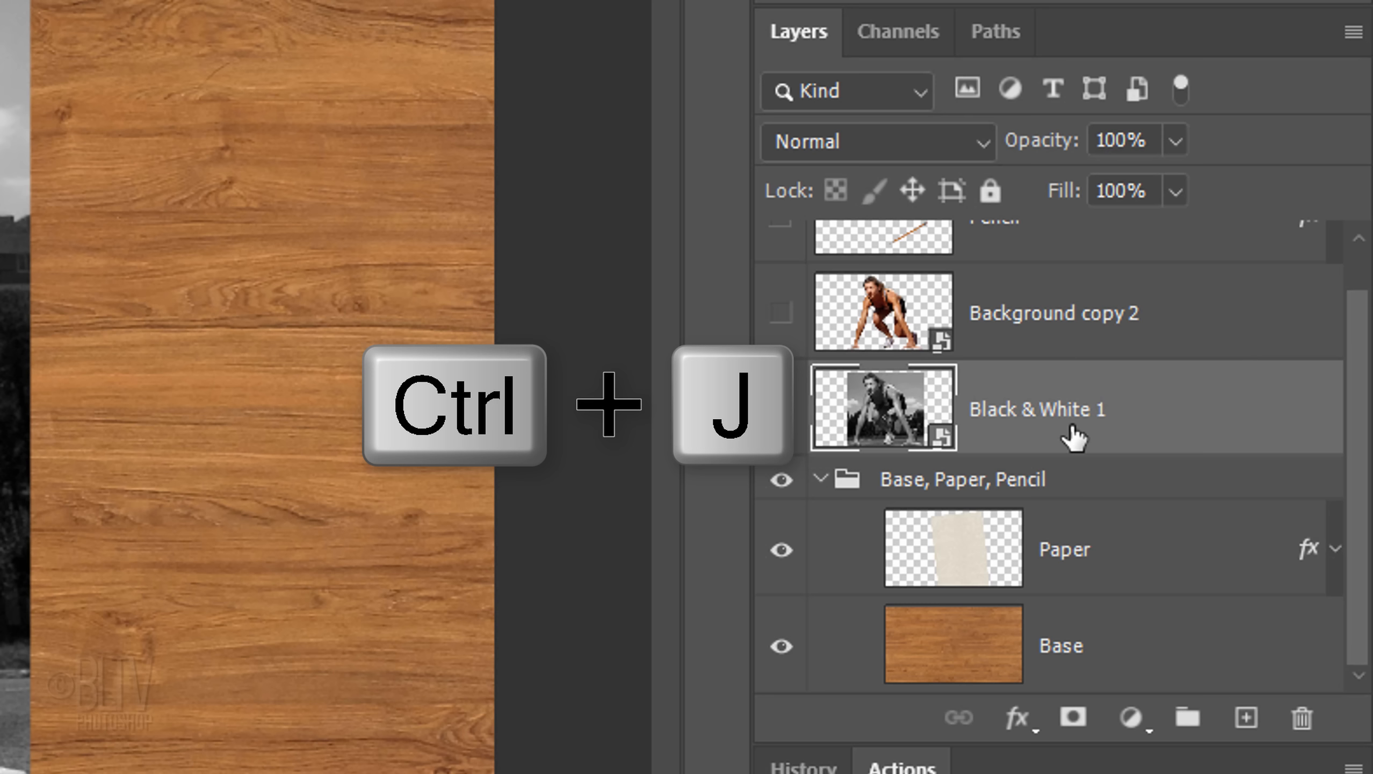
pyautogui.hotkey('ctrl', 'j')
pyautogui.hotkey('ctrl', 'j')
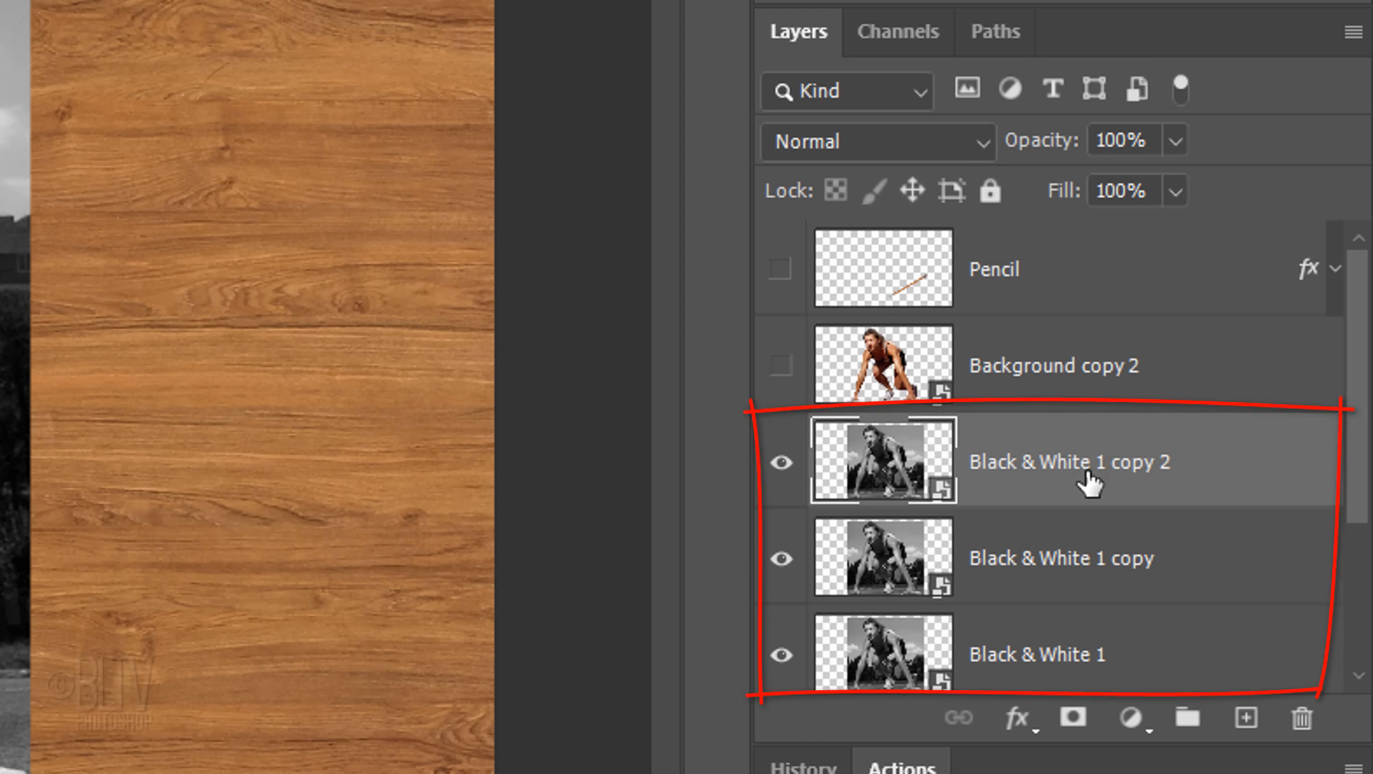
# - Group the three Black & White Smart Object layers and hide Black & White 1 copy 2 inside the group
pyautogui.keyDown('shift'); pyautogui.click(1080, 650); pyautogui.keyUp('shift')
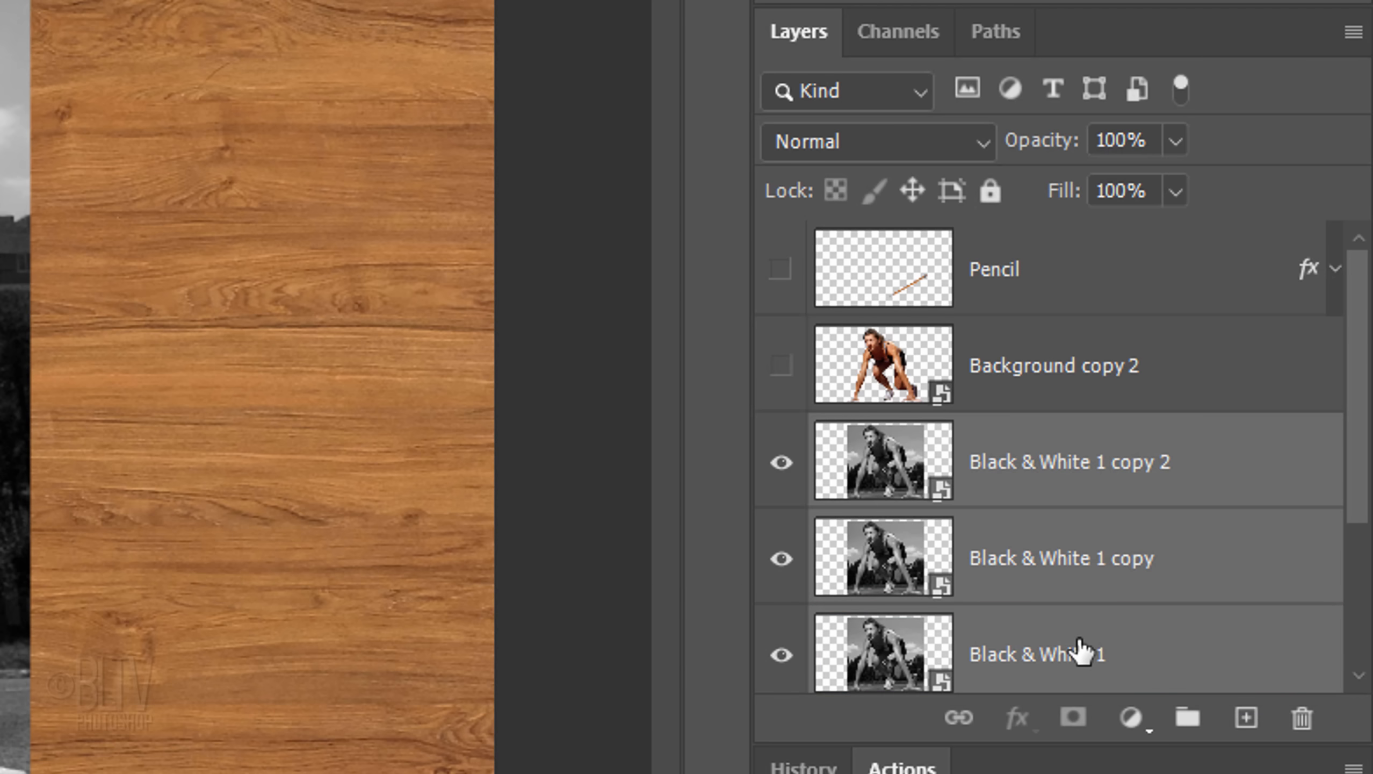
pyautogui.hotkey('ctrl', 'g')
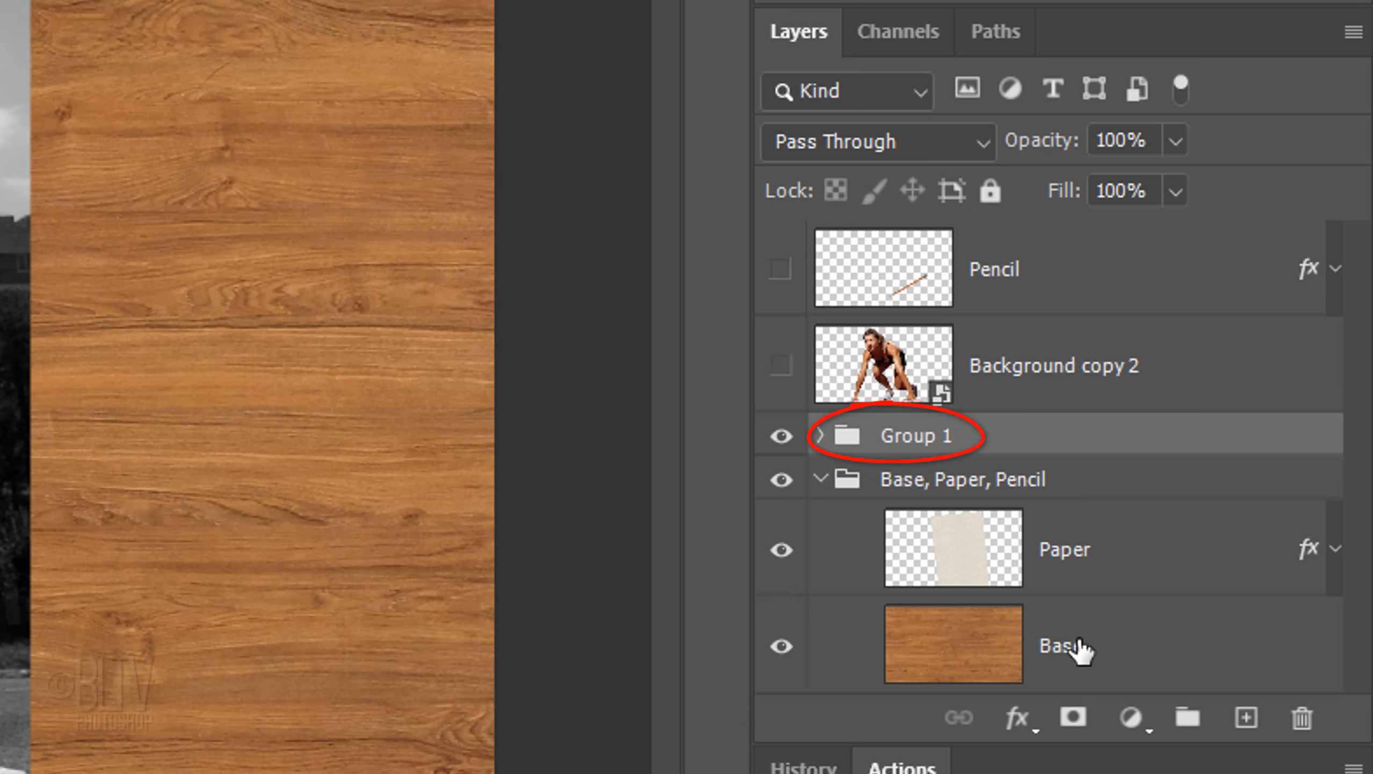
pyautogui.click(821, 436)
pyautogui.click(780, 506)
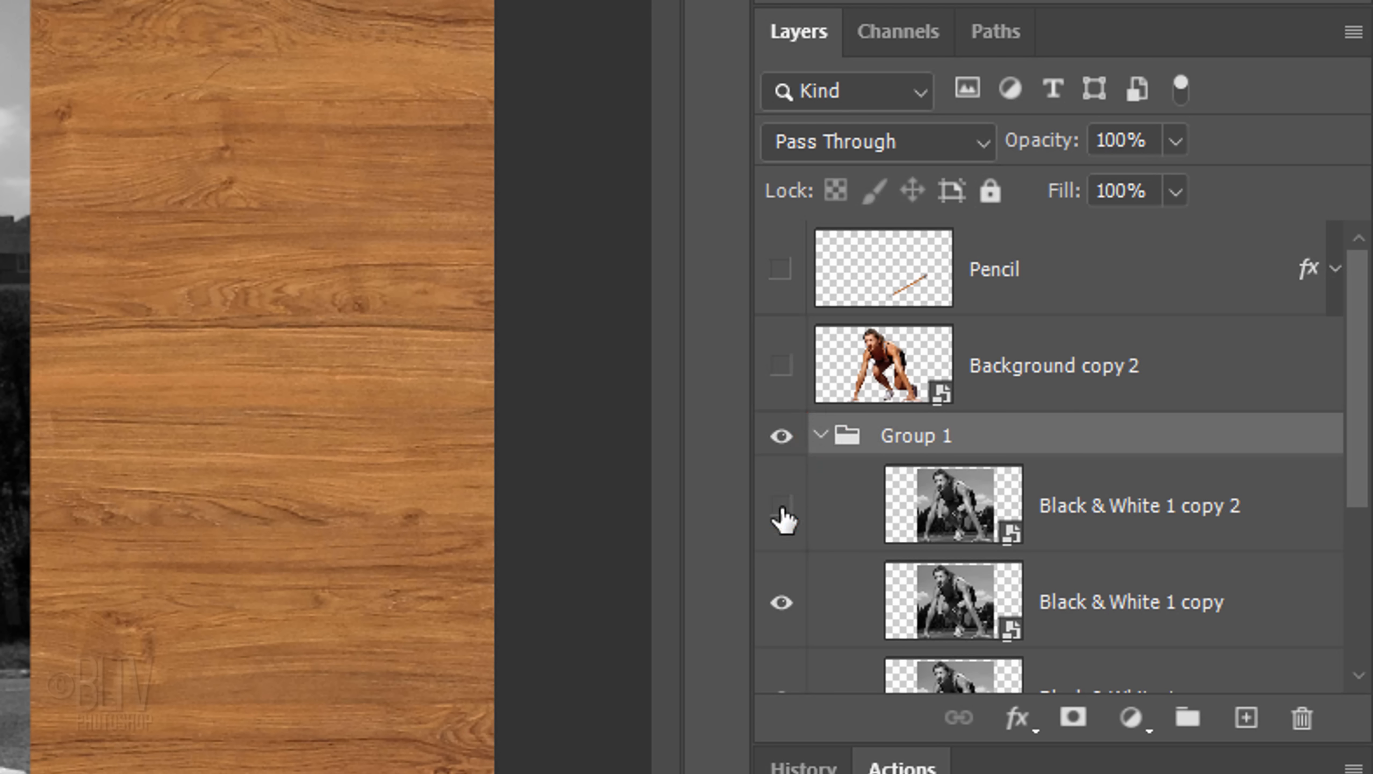
# - Set Black & White 1 copy to Color Dodge blending and apply a Gaussian Blur with an 8-pixel radius
pyautogui.click(952, 607)
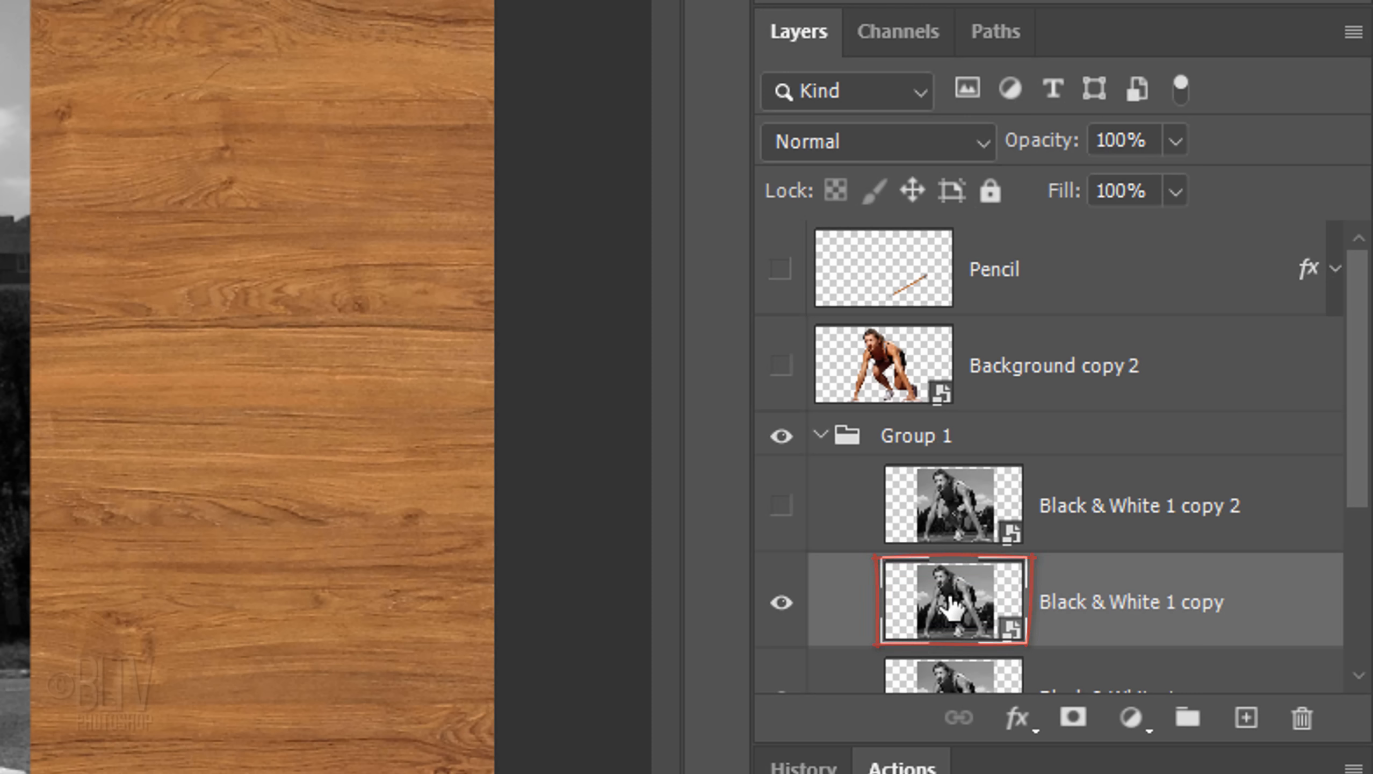
pyautogui.click(859, 141)
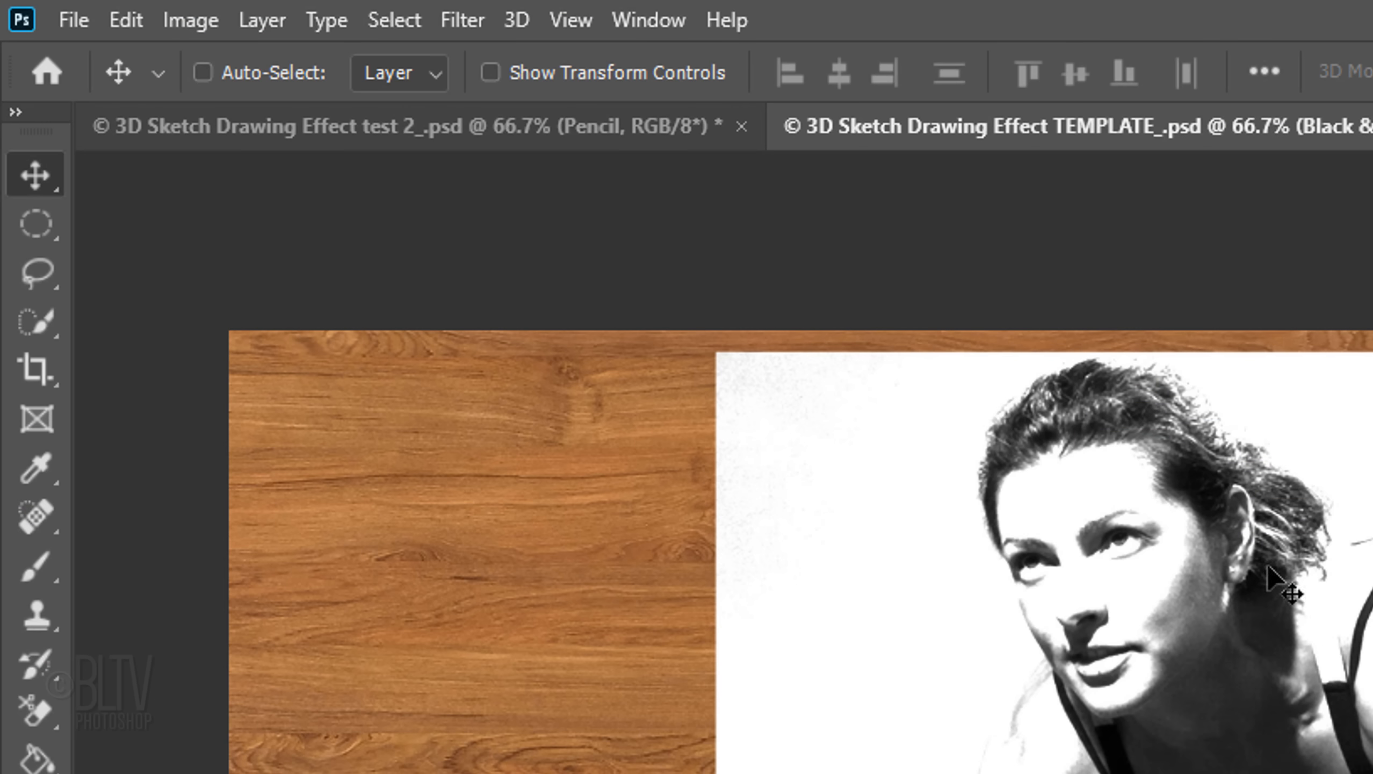
pyautogui.click(462, 20)
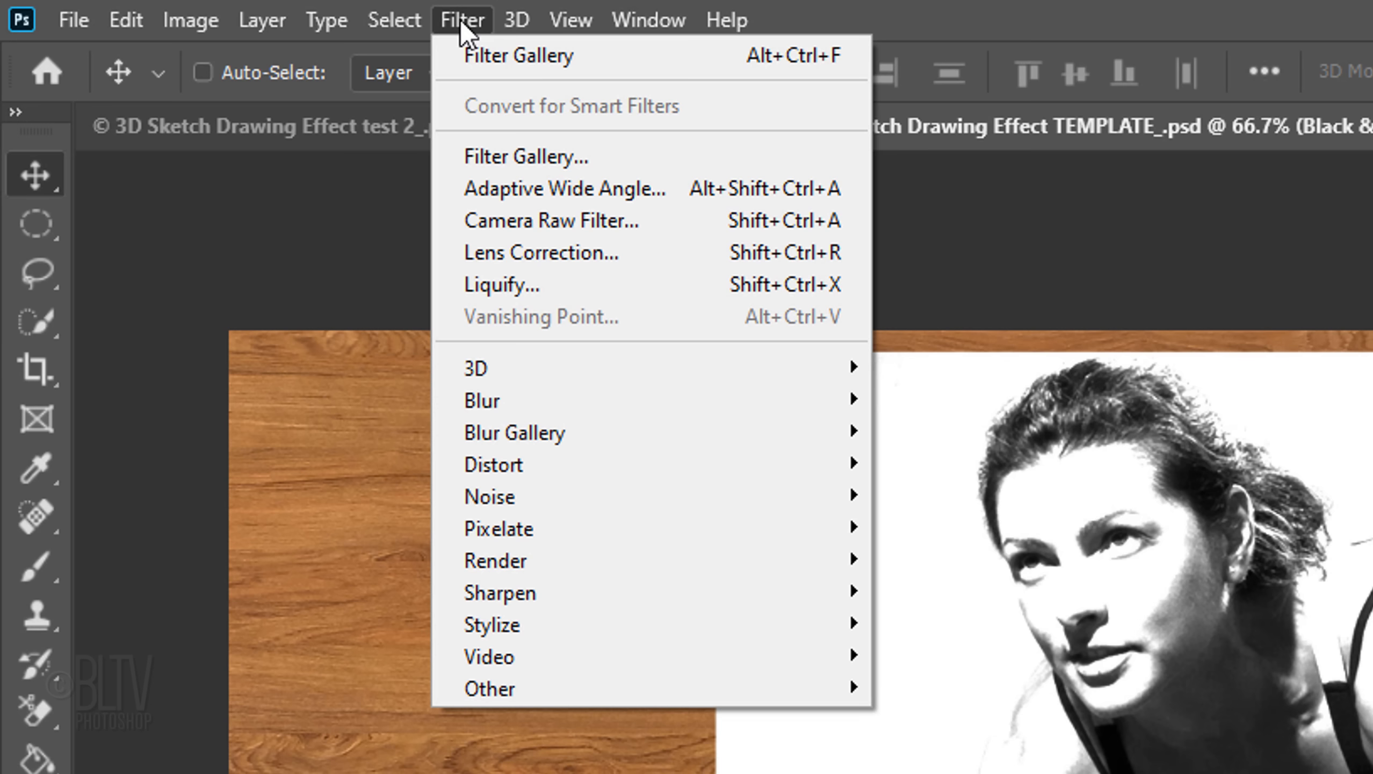
pyautogui.moveTo(509, 402)
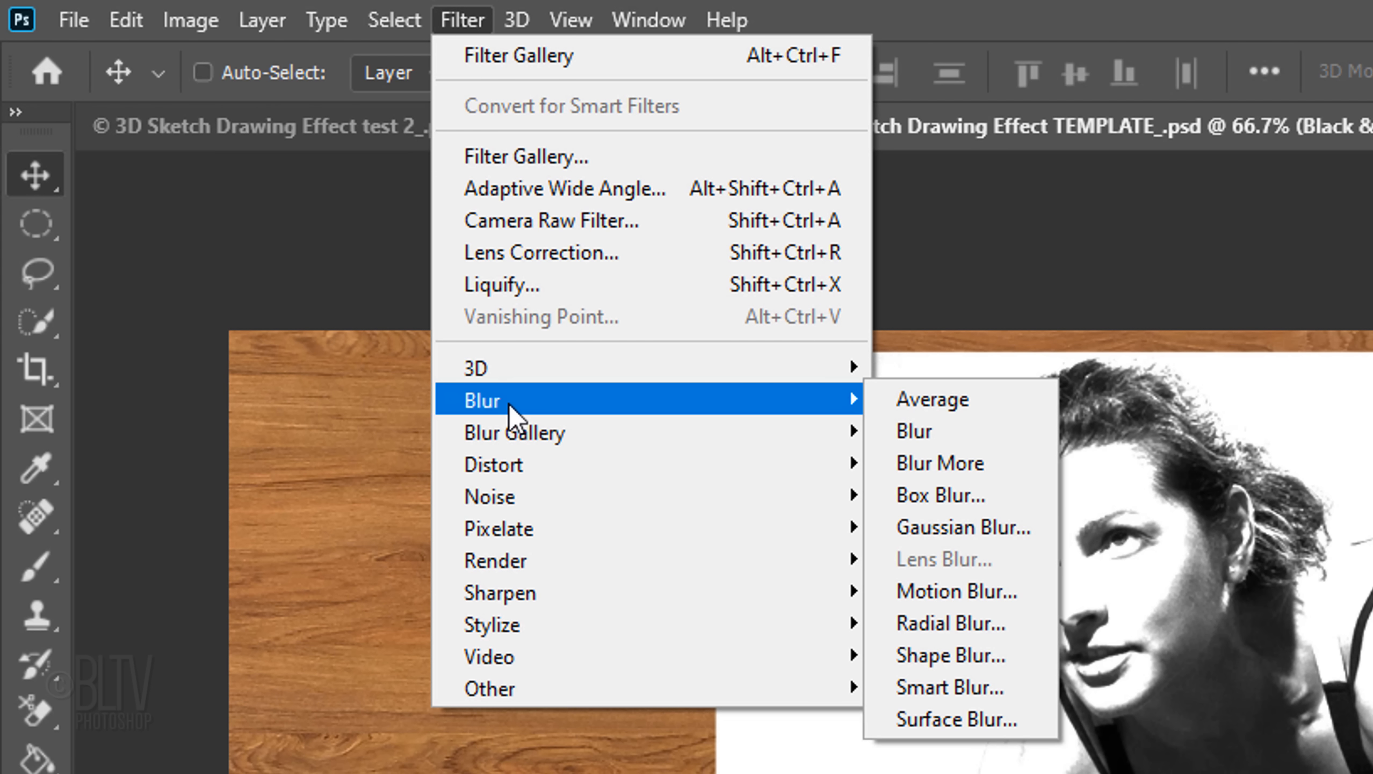
pyautogui.click(937, 531)
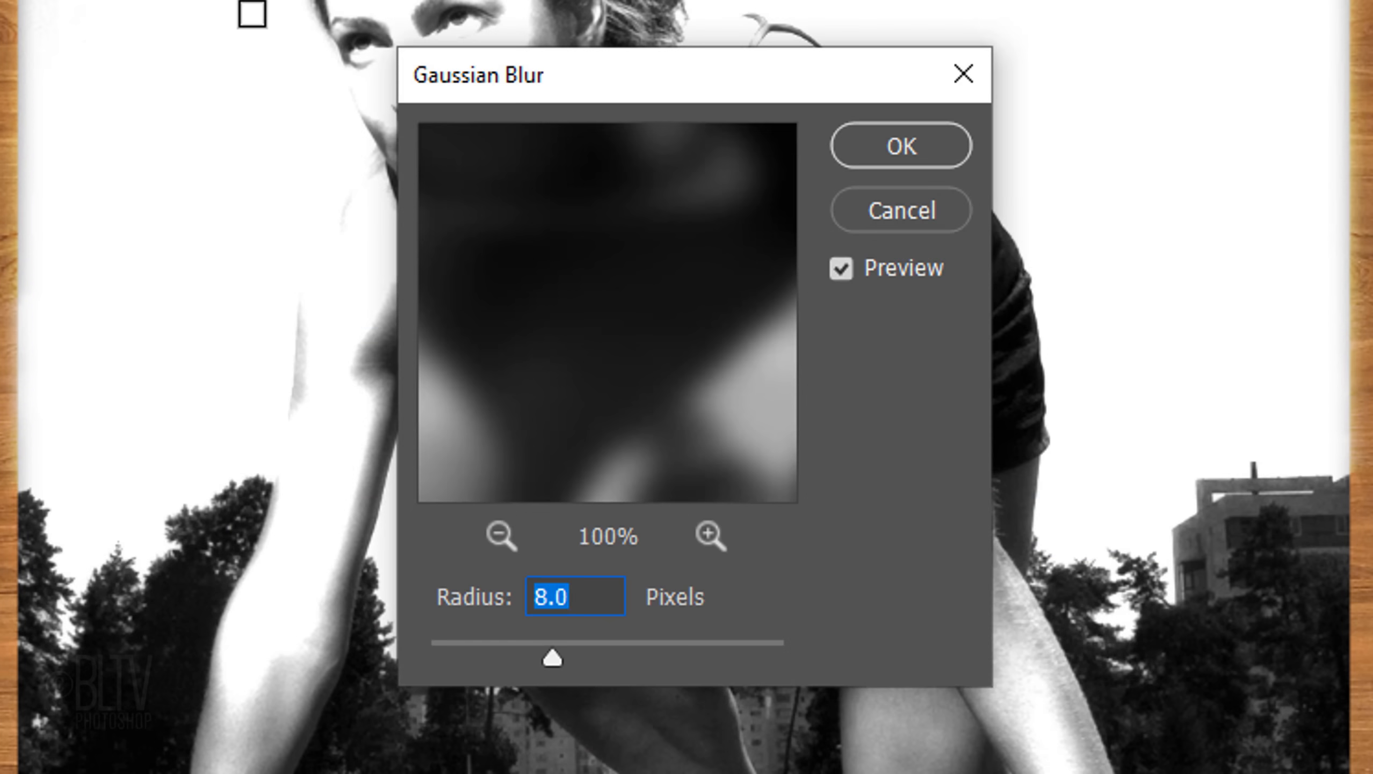
pyautogui.click(892, 150)
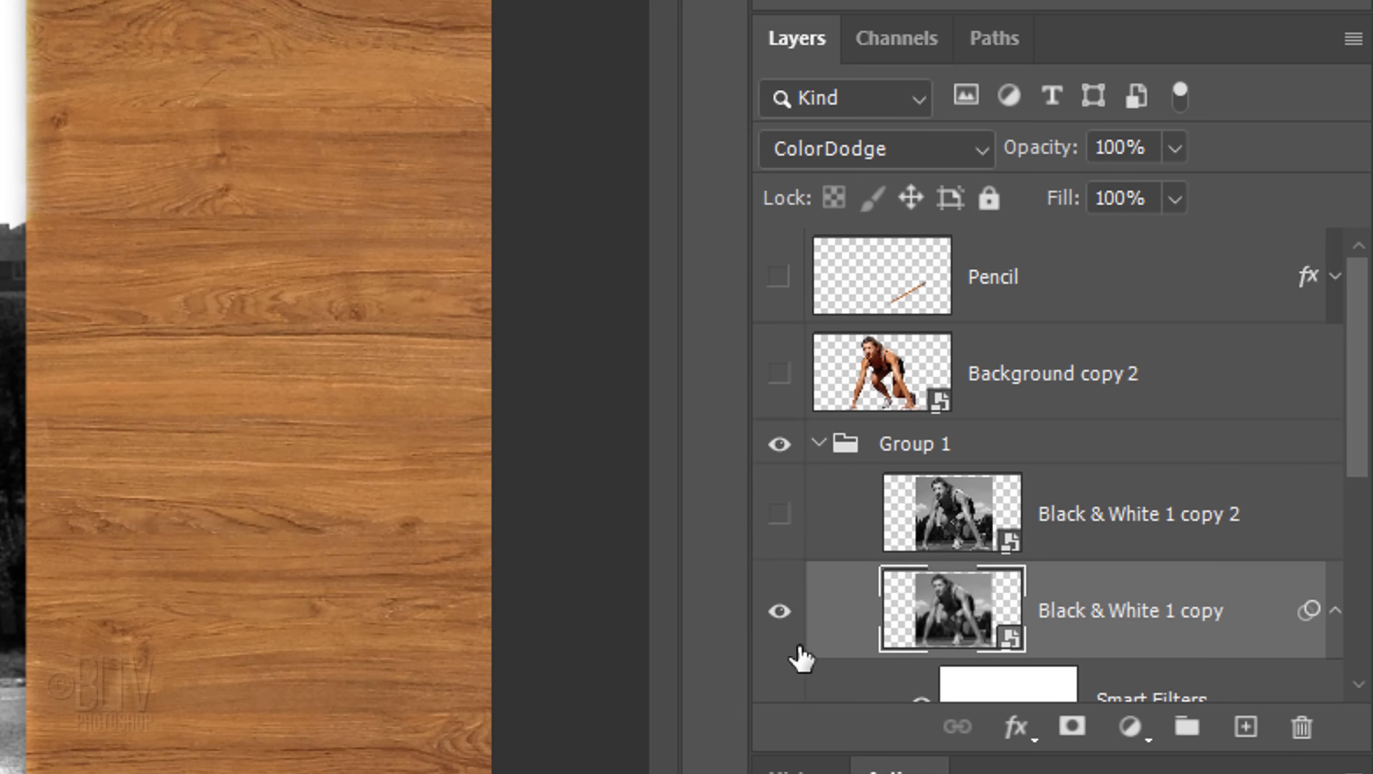
# - Add an Invert adjustment layer above Black & White 1 copy and clip it to that layer
pyautogui.click(1128, 731)
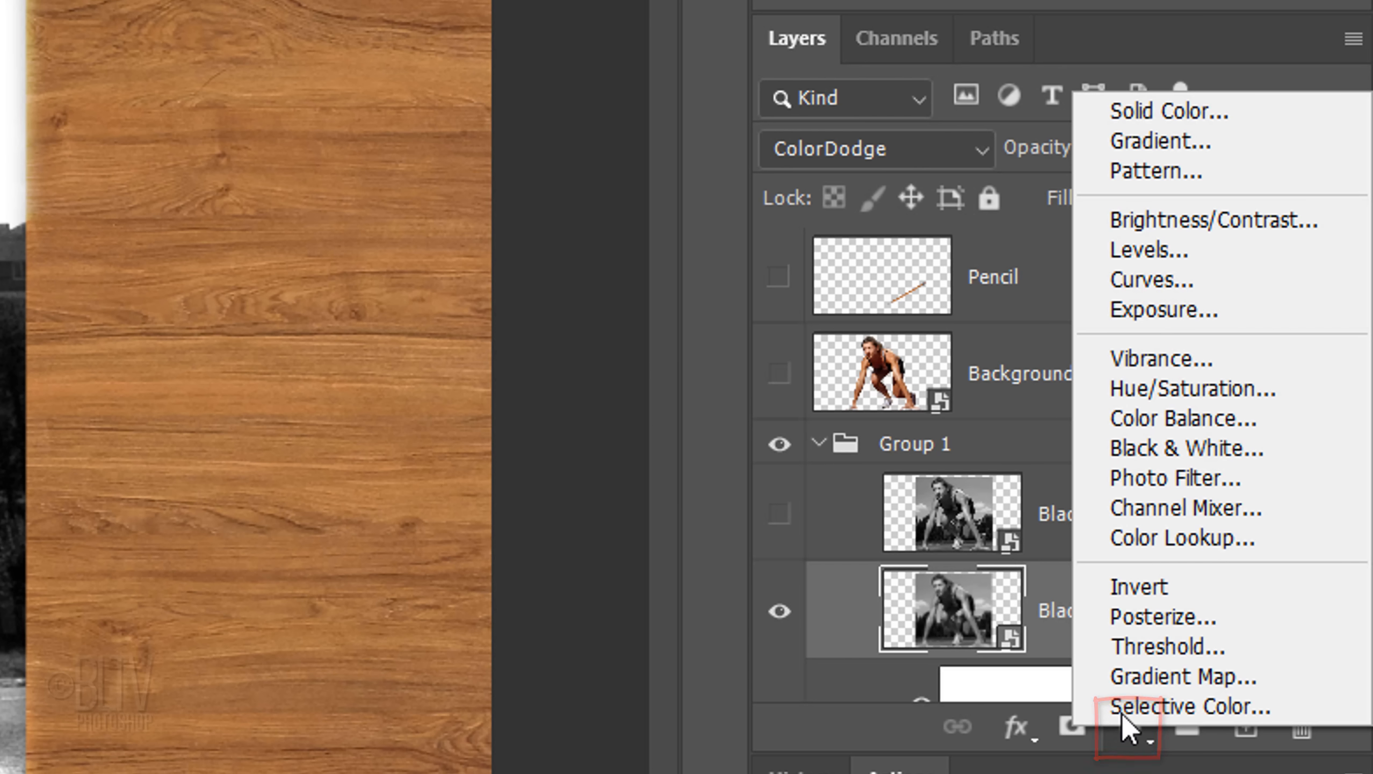
pyautogui.click(1138, 585)
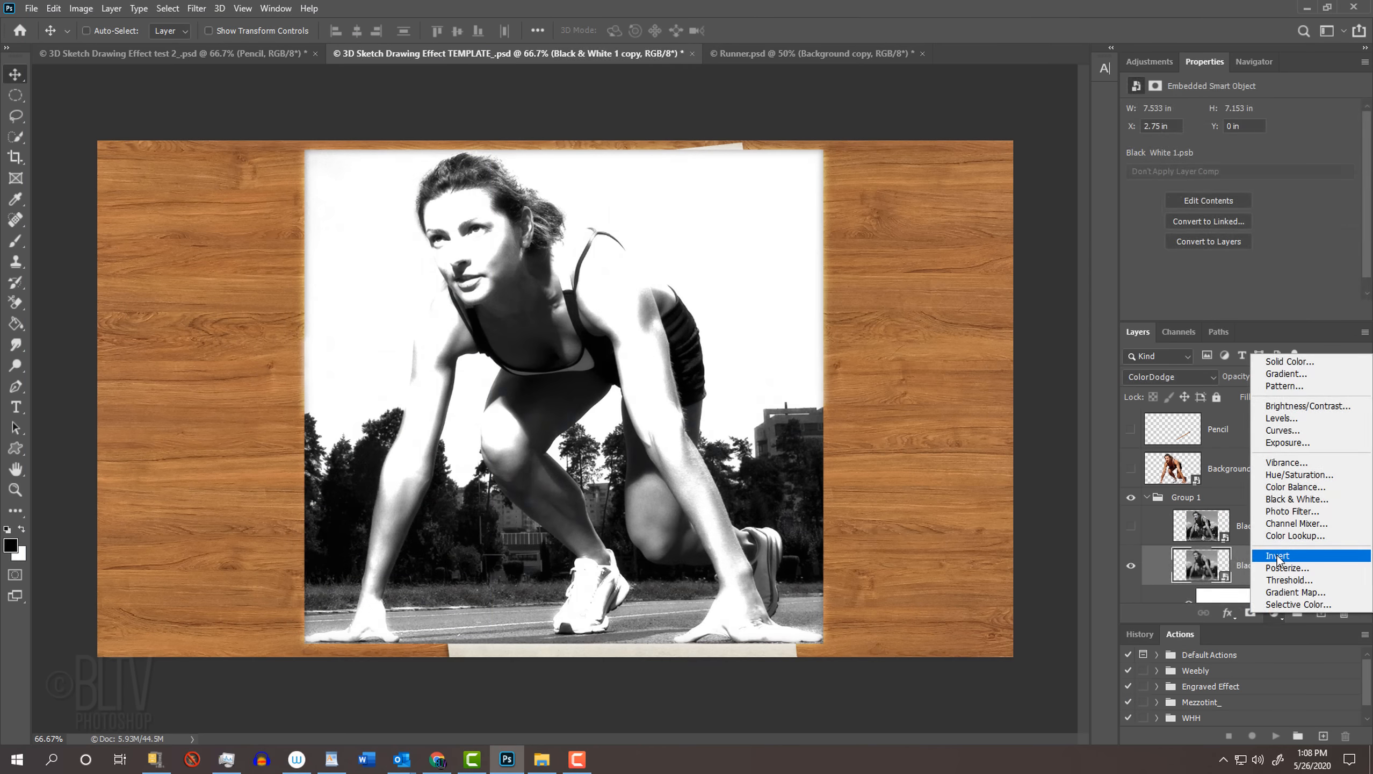
pyautogui.click(1273, 582)
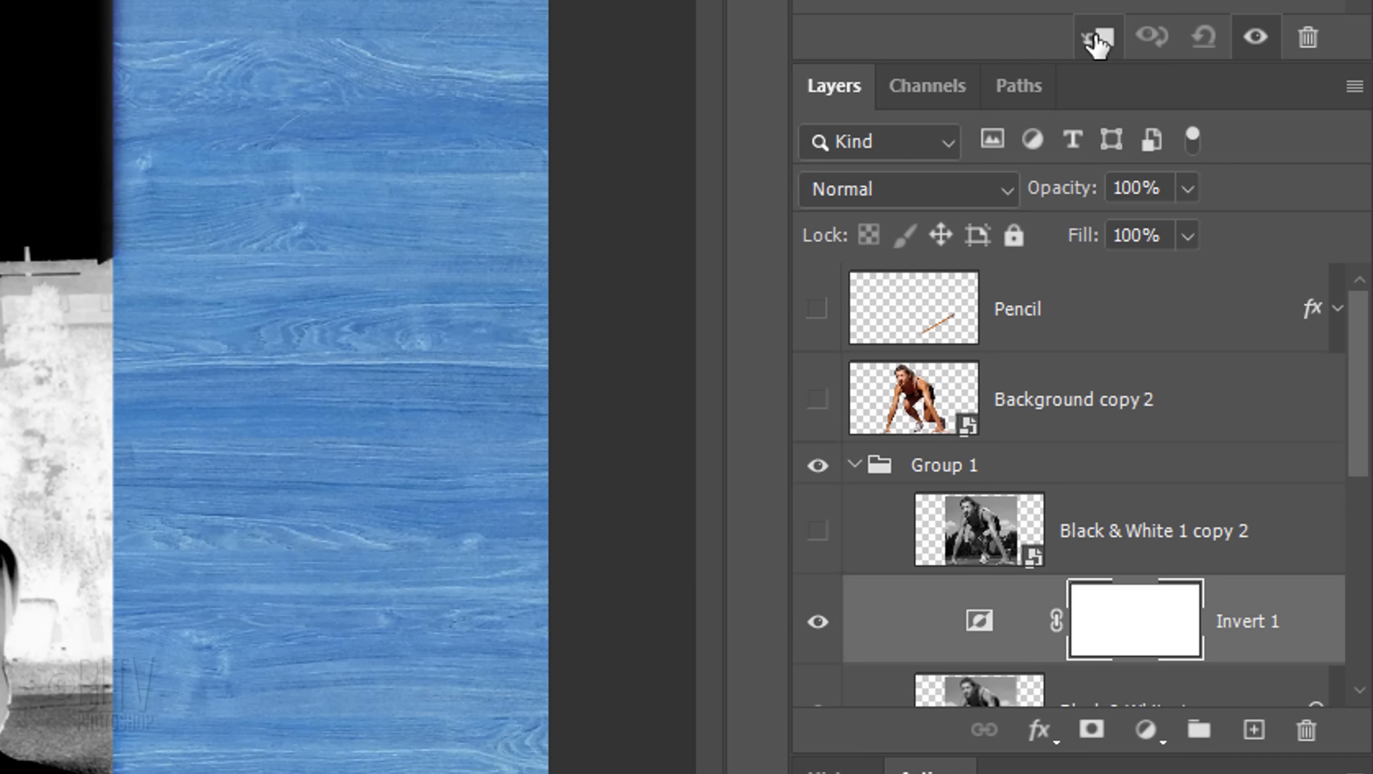
pyautogui.click(1095, 38)
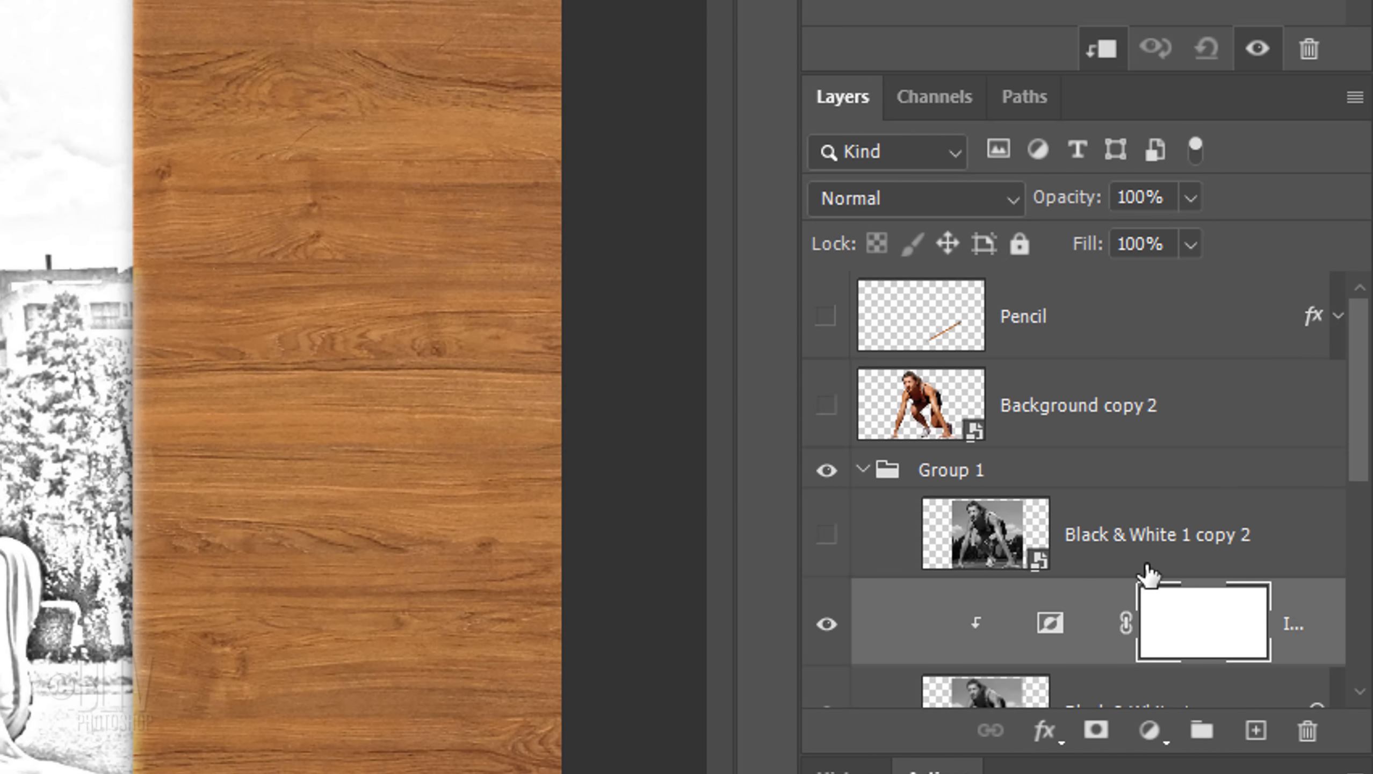
# - Add a Levels adjustment layer clipped above the Invert layer and raise its black input level slightly
pyautogui.click(1149, 721)
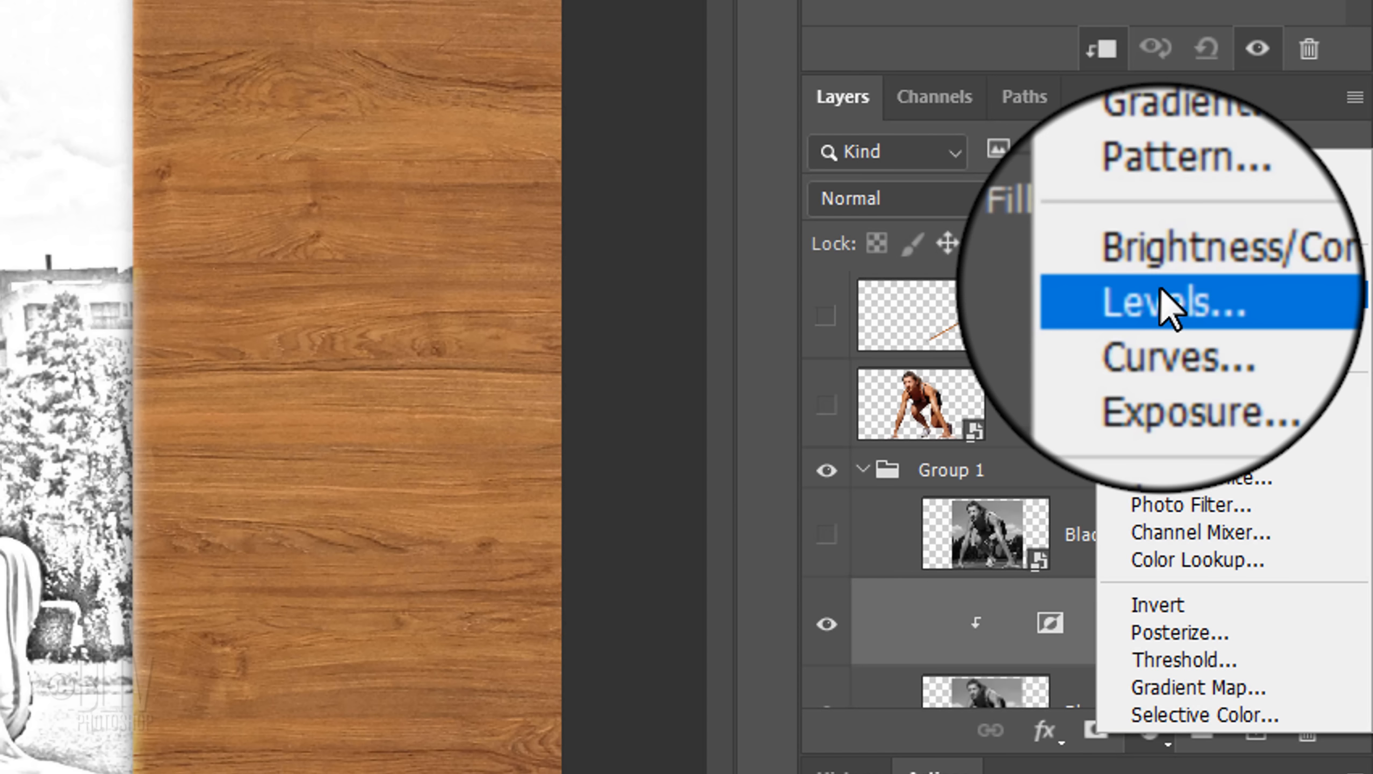
pyautogui.click(1164, 296)
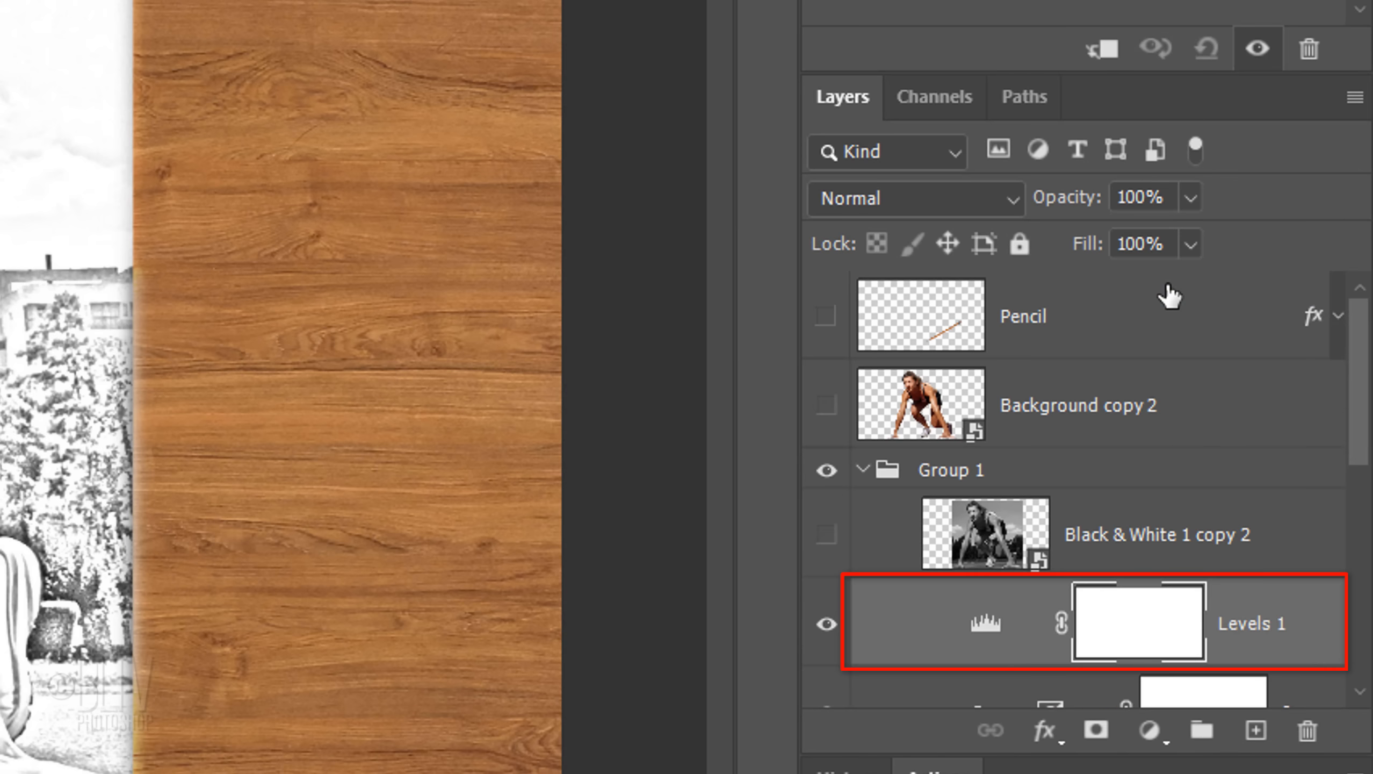
pyautogui.click(1101, 55)
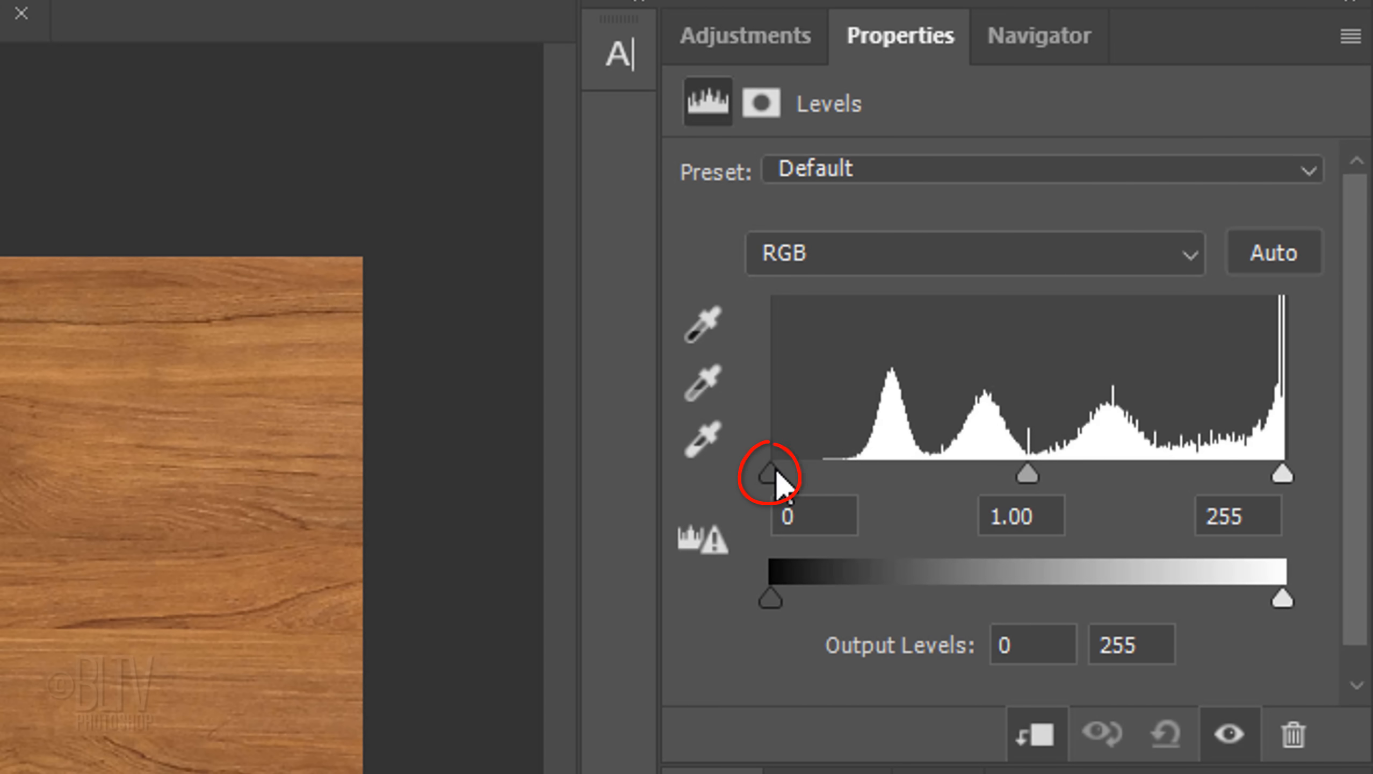
pyautogui.moveTo(777, 471); pyautogui.dragTo(819, 464)
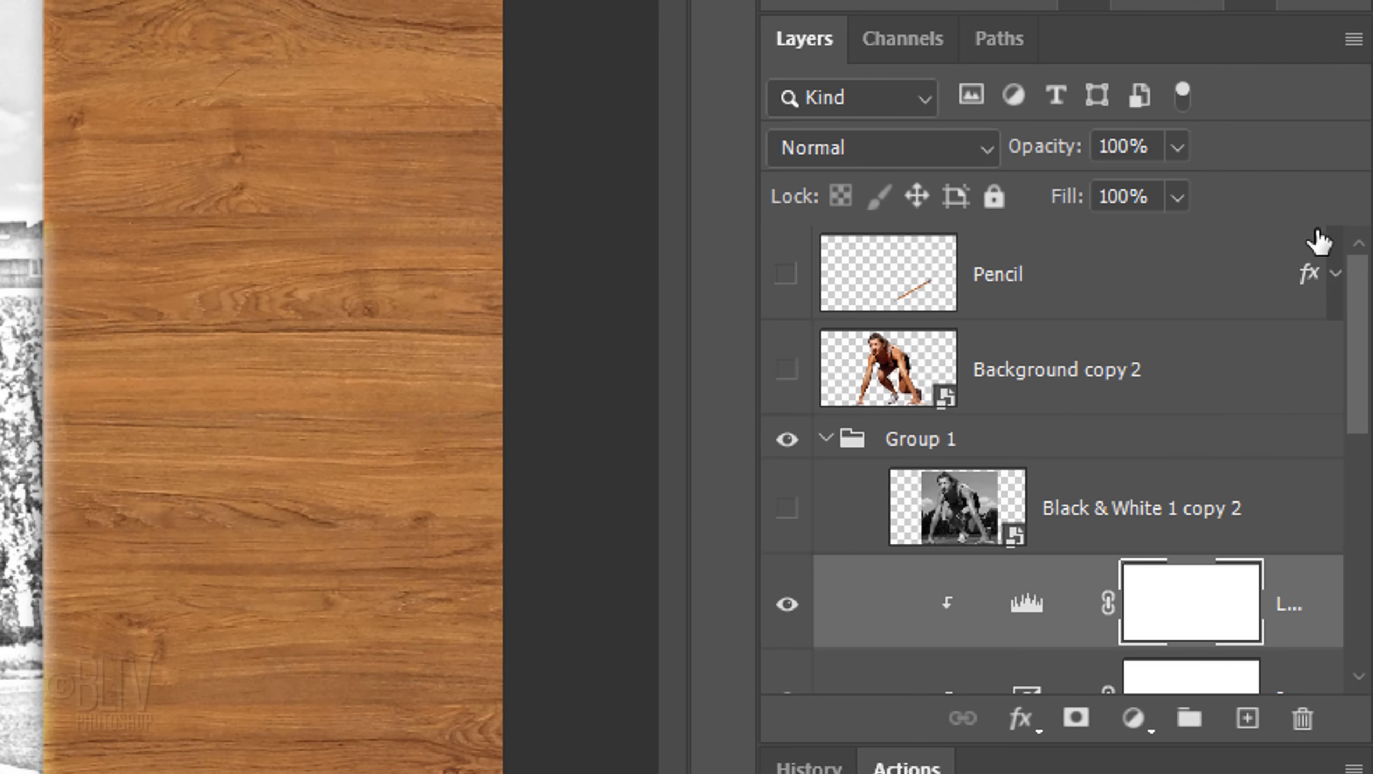
# - Convert the Levels, Invert and Black & White 1 copy layers into one Smart Object and set its blend mode to Color Dodge
pyautogui.scroll(-3, 1358, 358)
pyautogui.keyDown('shift'); pyautogui.click(982, 596); pyautogui.keyUp('shift')
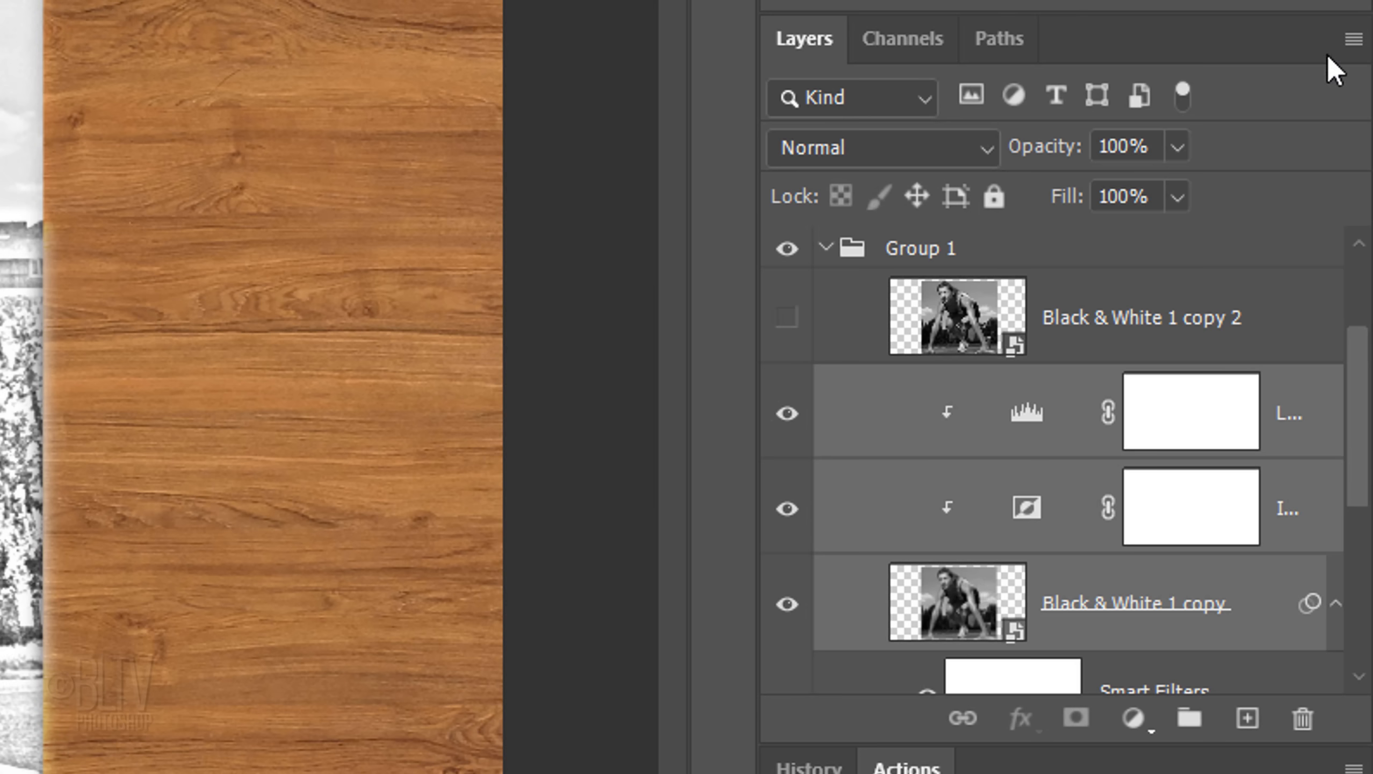
pyautogui.click(1352, 38)
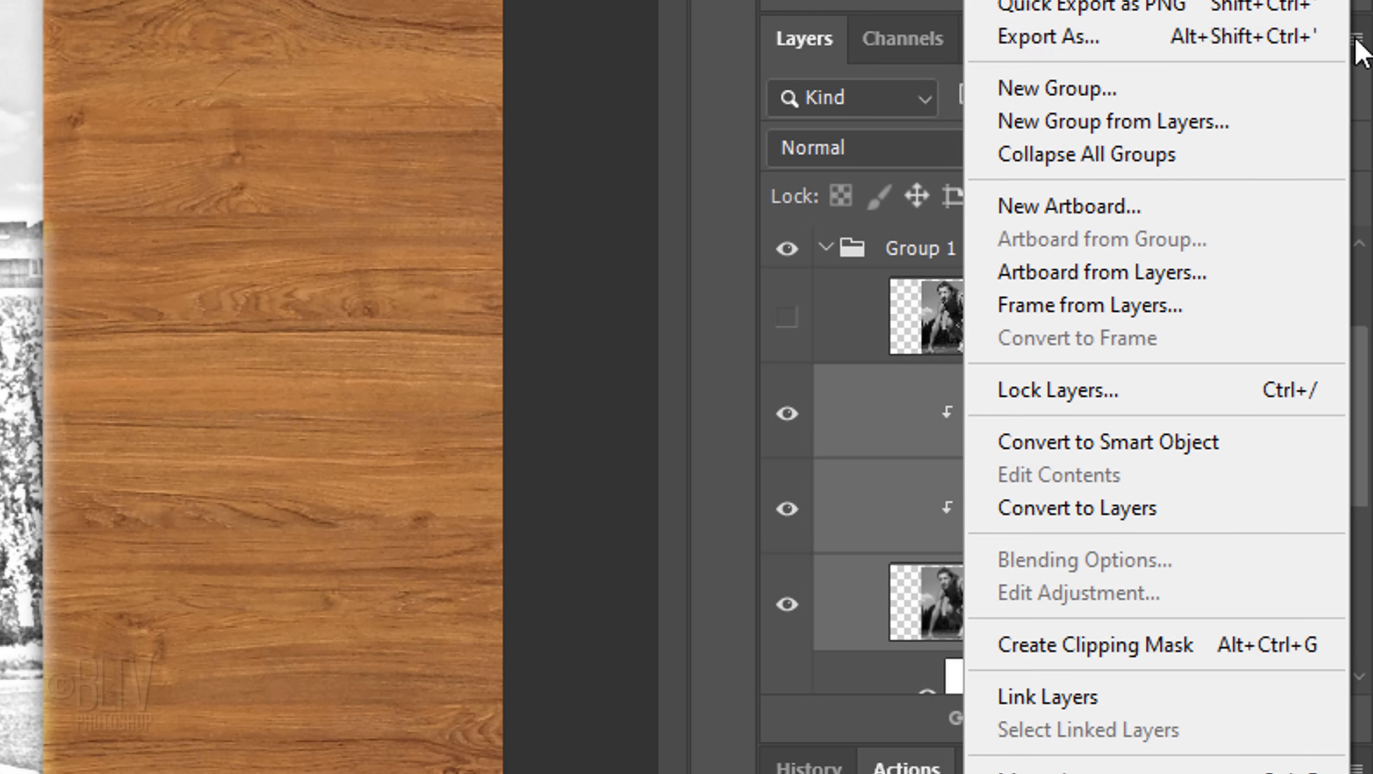
pyautogui.click(1080, 443)
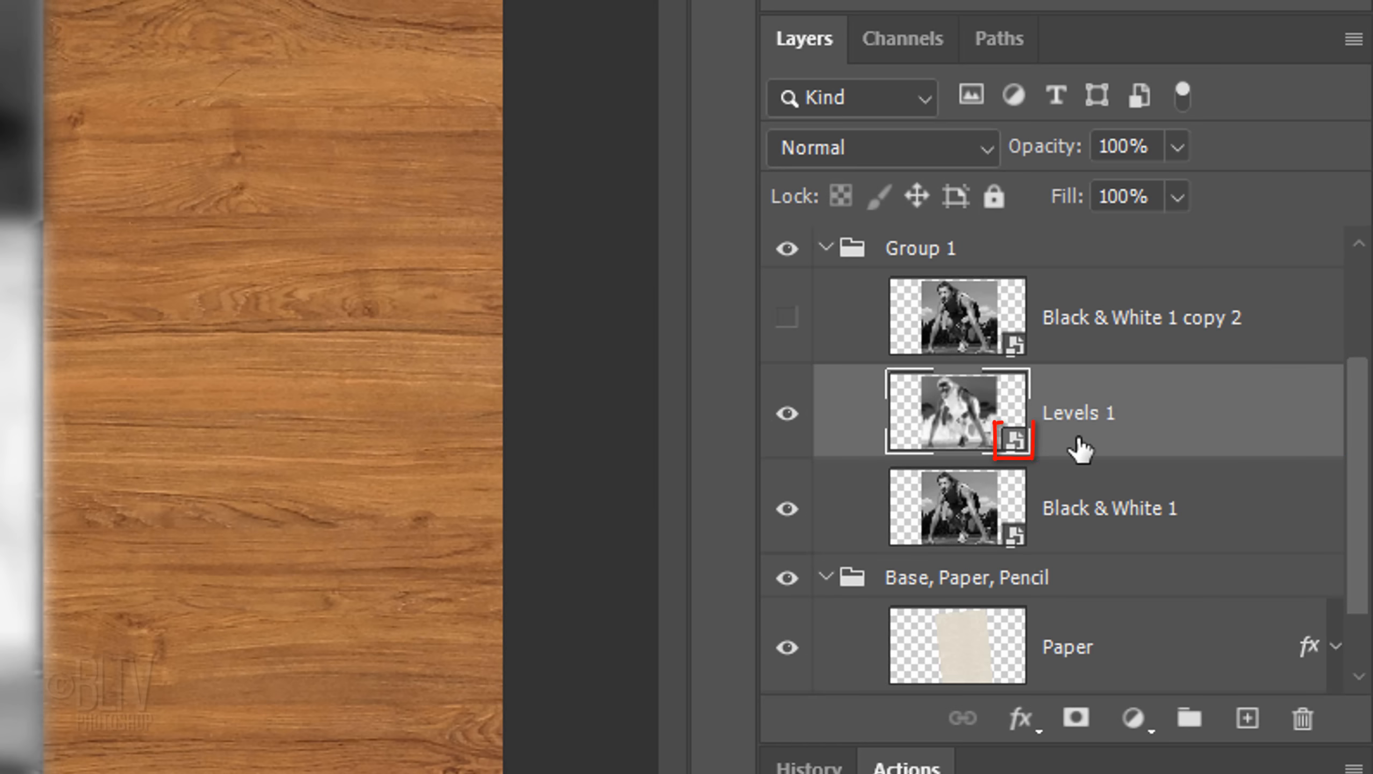
pyautogui.click(929, 145)
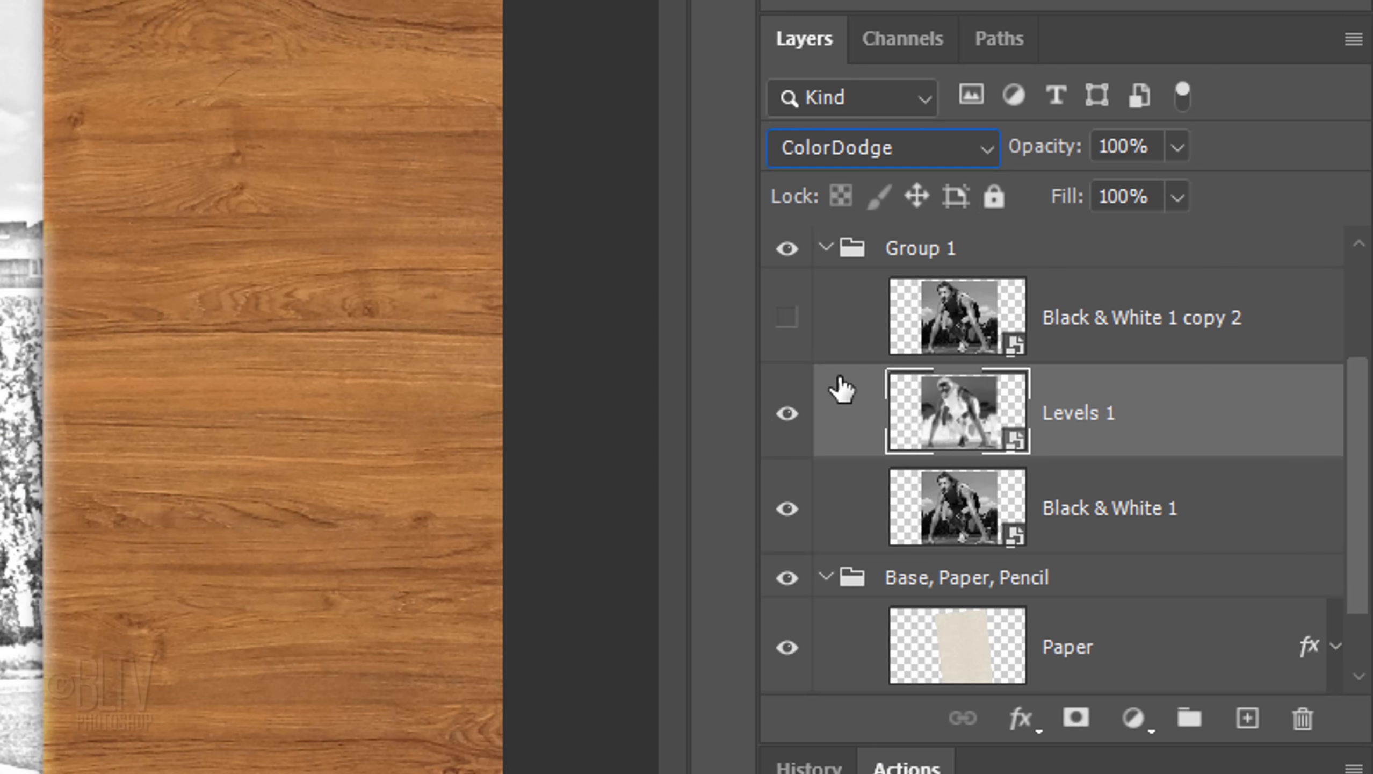
# - Show Black & White 1 copy 2 and apply the Charcoal filter with thickness 2, detail 5 and light/dark balance 75
pyautogui.click(787, 322)
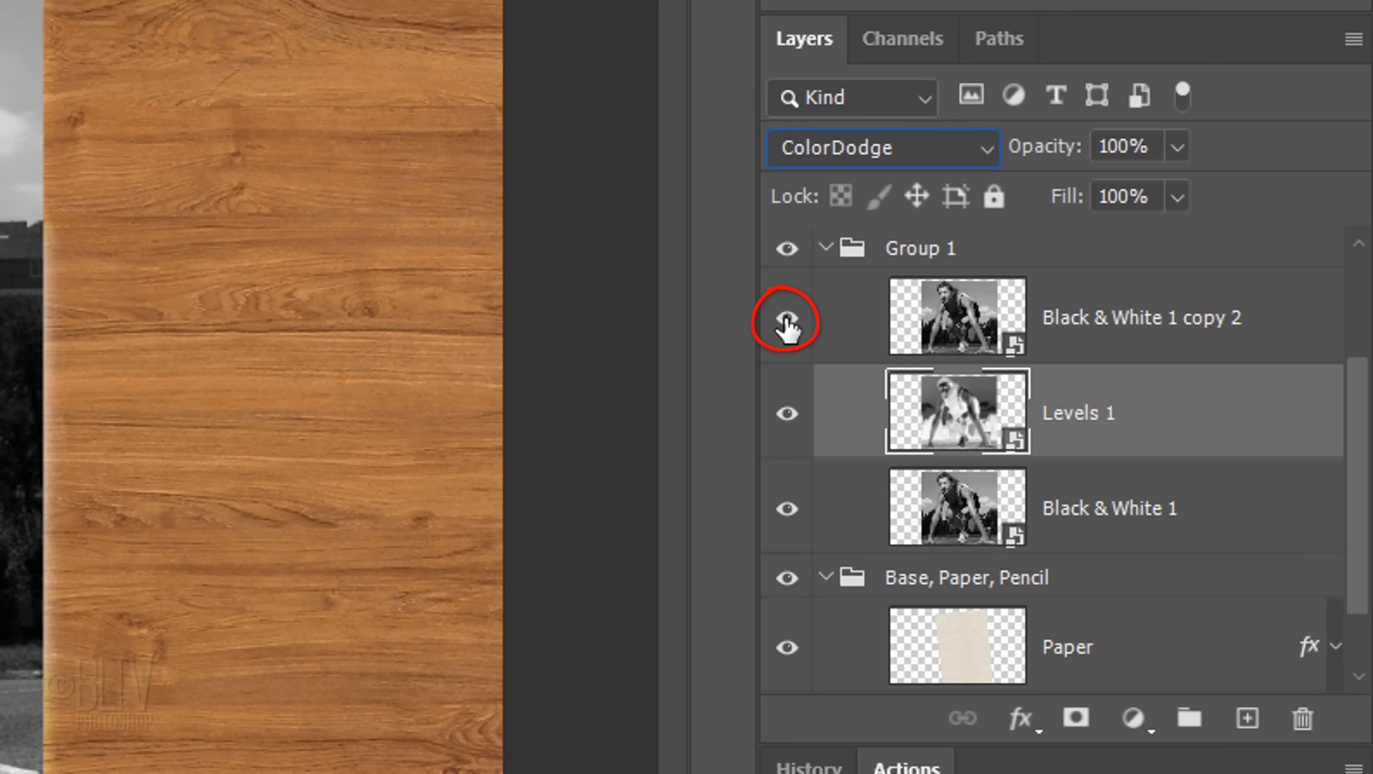
pyautogui.click(950, 317)
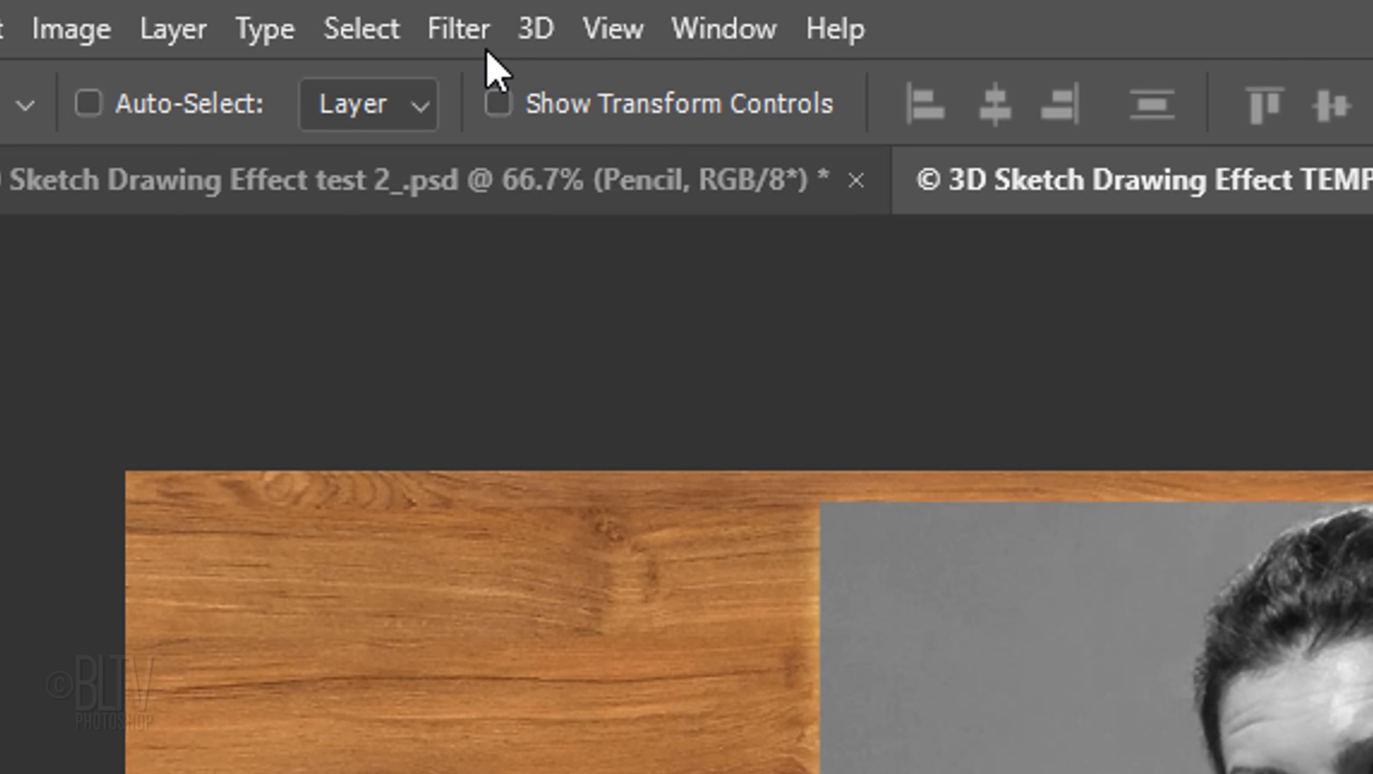
pyautogui.click(485, 47)
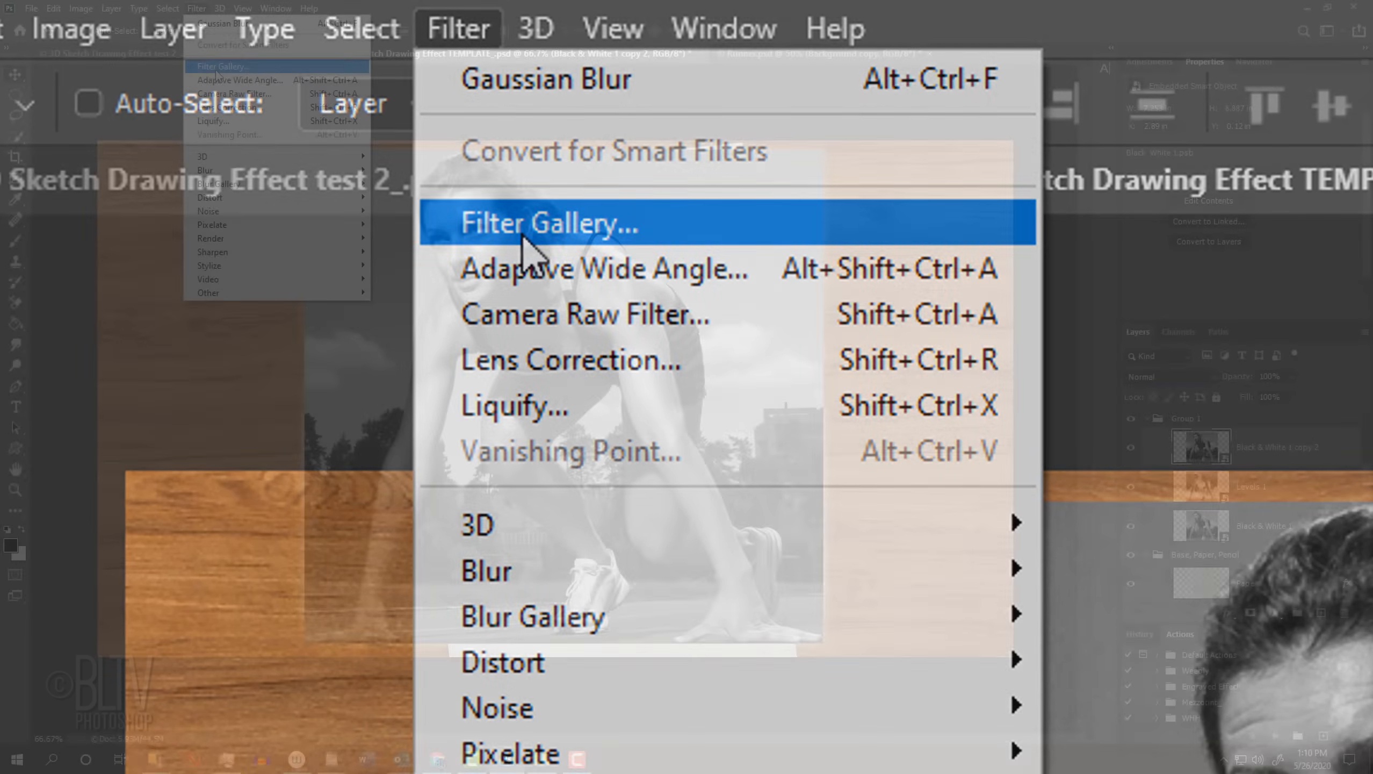
pyautogui.click(524, 223)
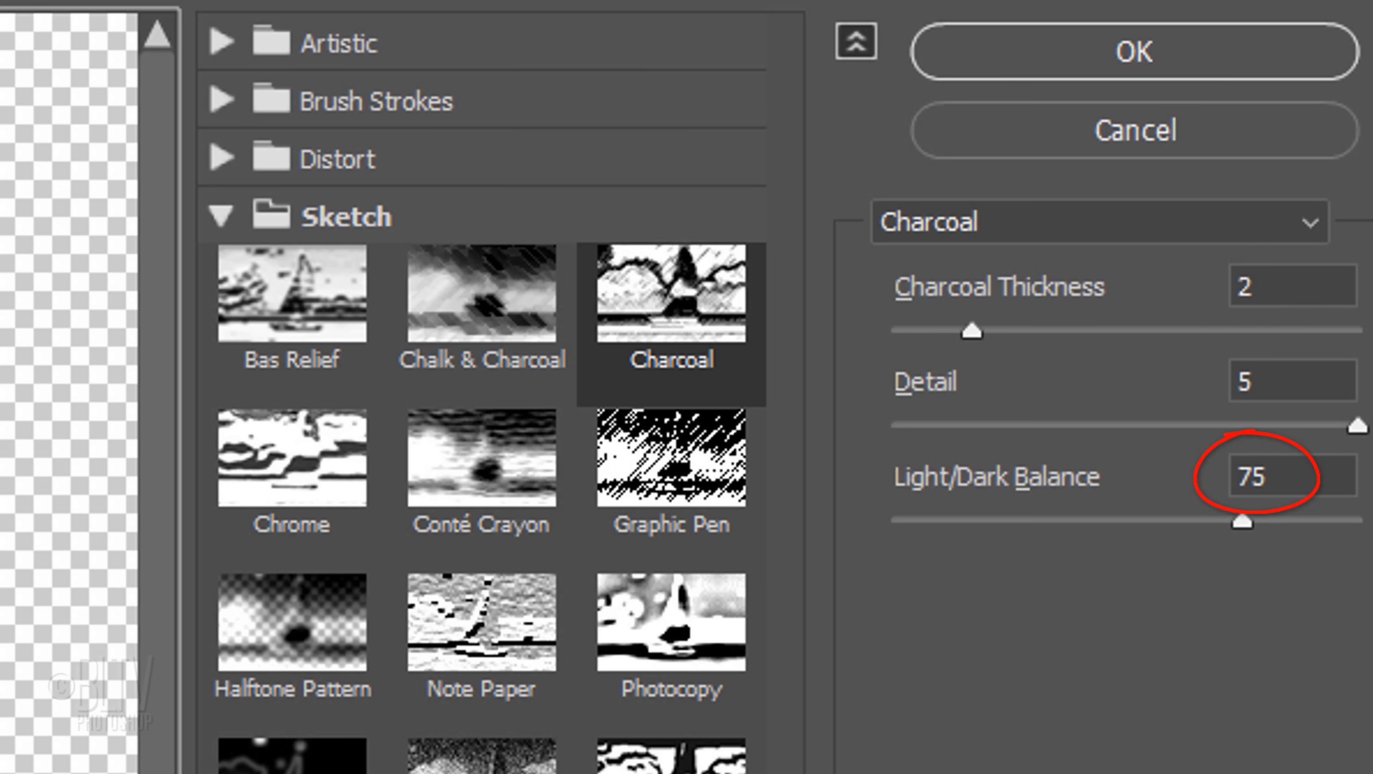
pyautogui.click(1109, 54)
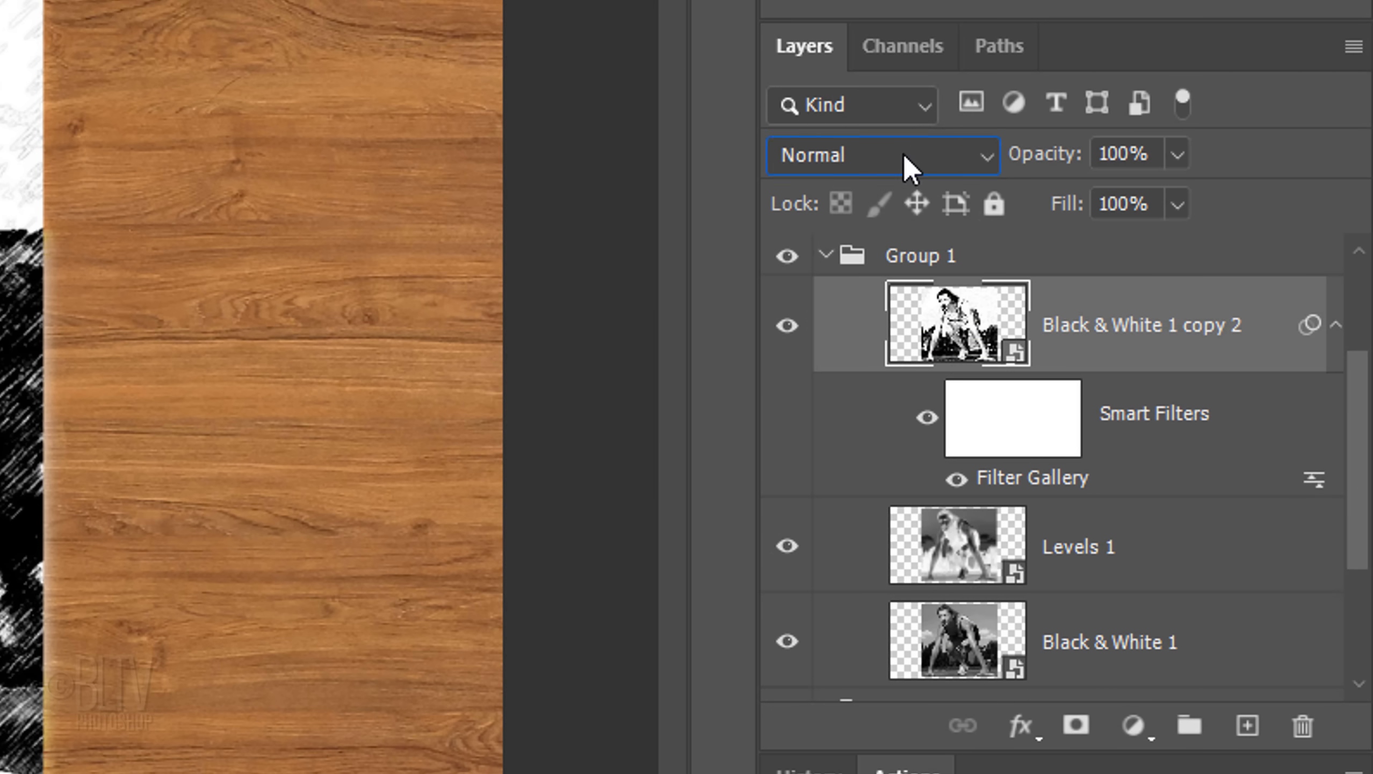
# - Set Black & White 1 copy 2 to Multiply blending at 40% opacity
pyautogui.click(903, 155)
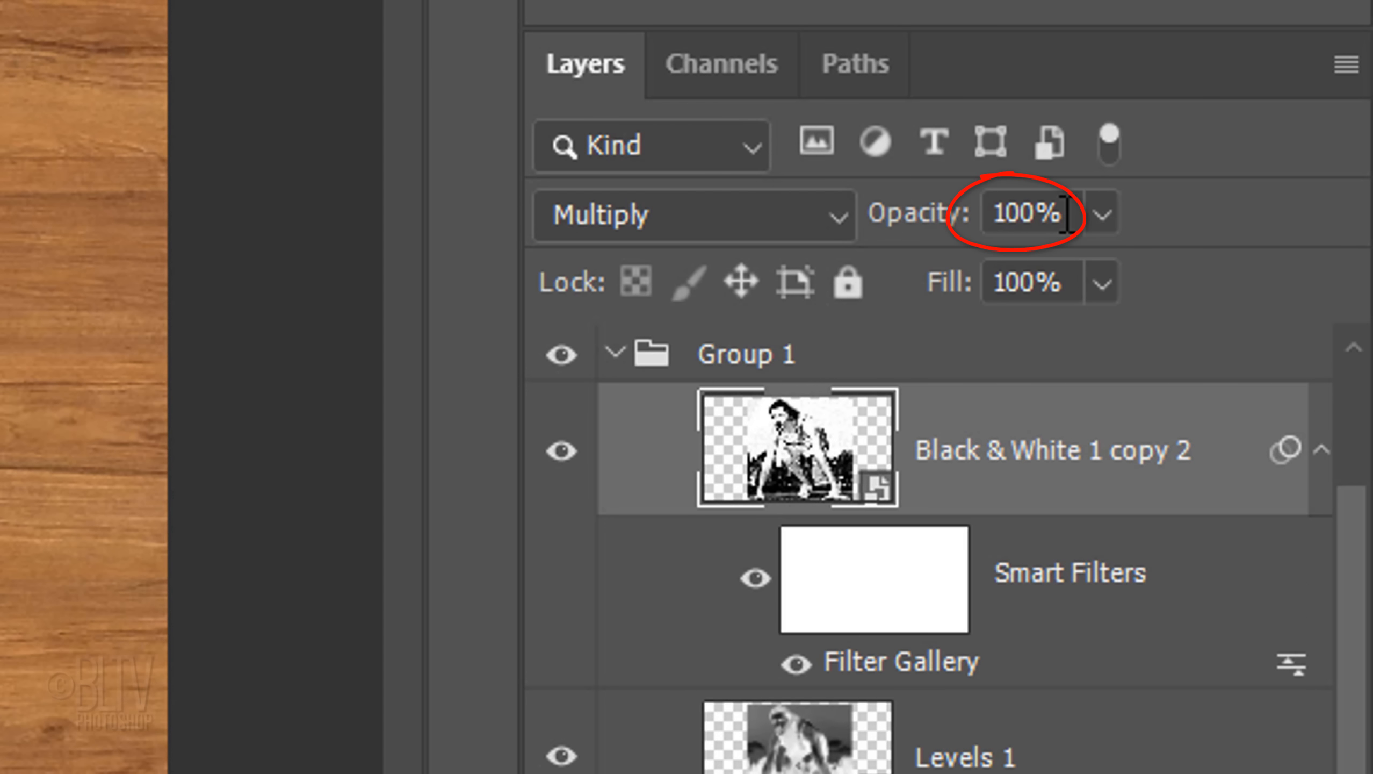
pyautogui.click(1021, 217)
pyautogui.moveTo(1021, 216); pyautogui.dragTo(848, 211)
pyautogui.write('40')
pyautogui.press('Return')
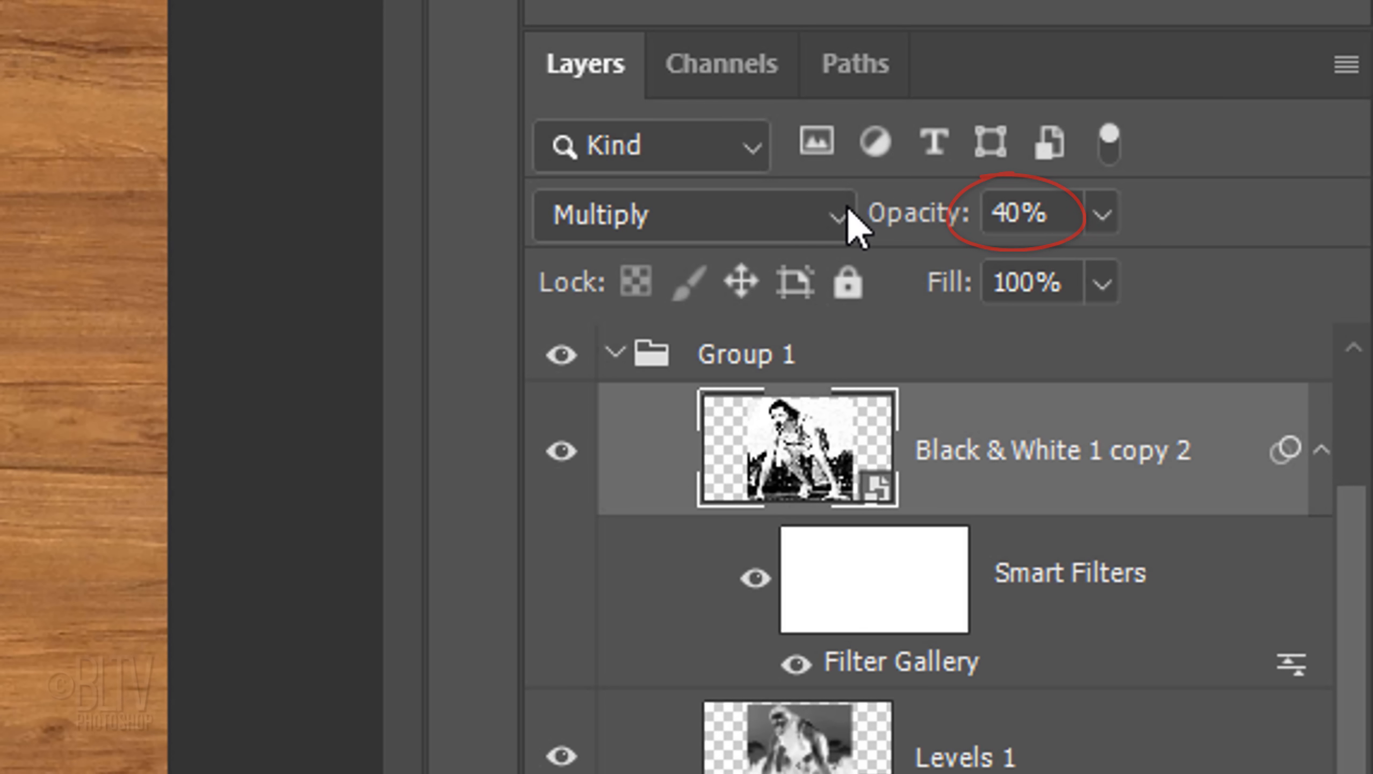
# - Set Group 1 to Multiply blending at 70% opacity
pyautogui.click(726, 357)
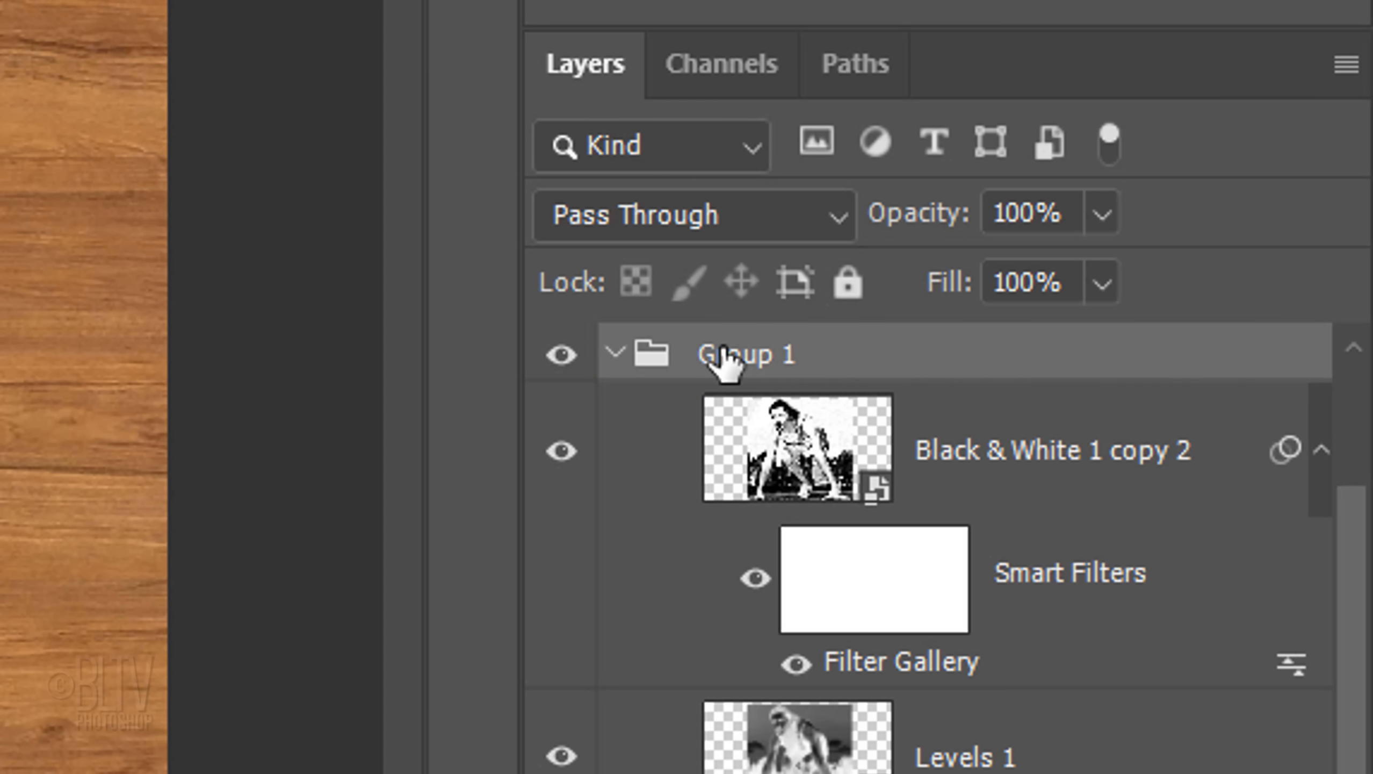
pyautogui.click(699, 228)
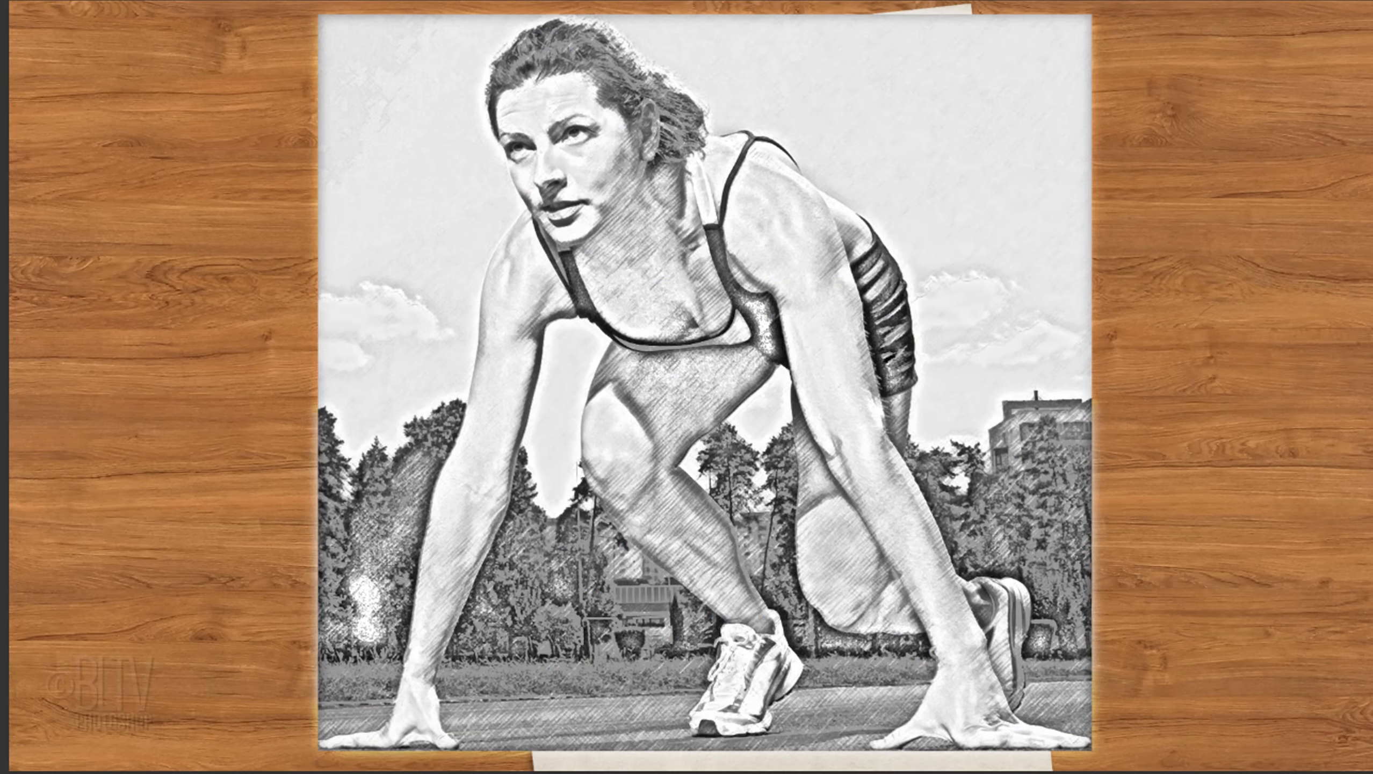
pyautogui.click(600, 299)
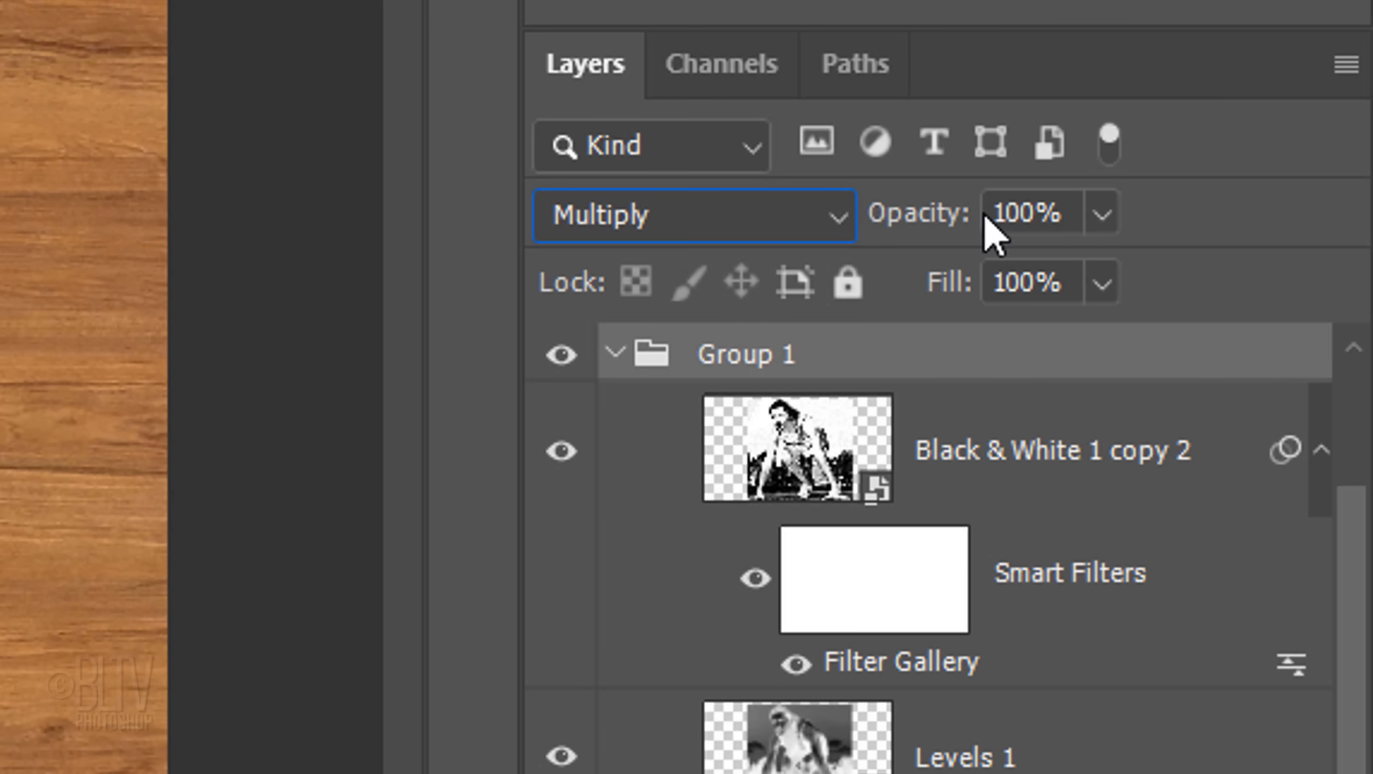
pyautogui.moveTo(1065, 213); pyautogui.dragTo(1005, 212)
pyautogui.write('70')
pyautogui.press('Return')
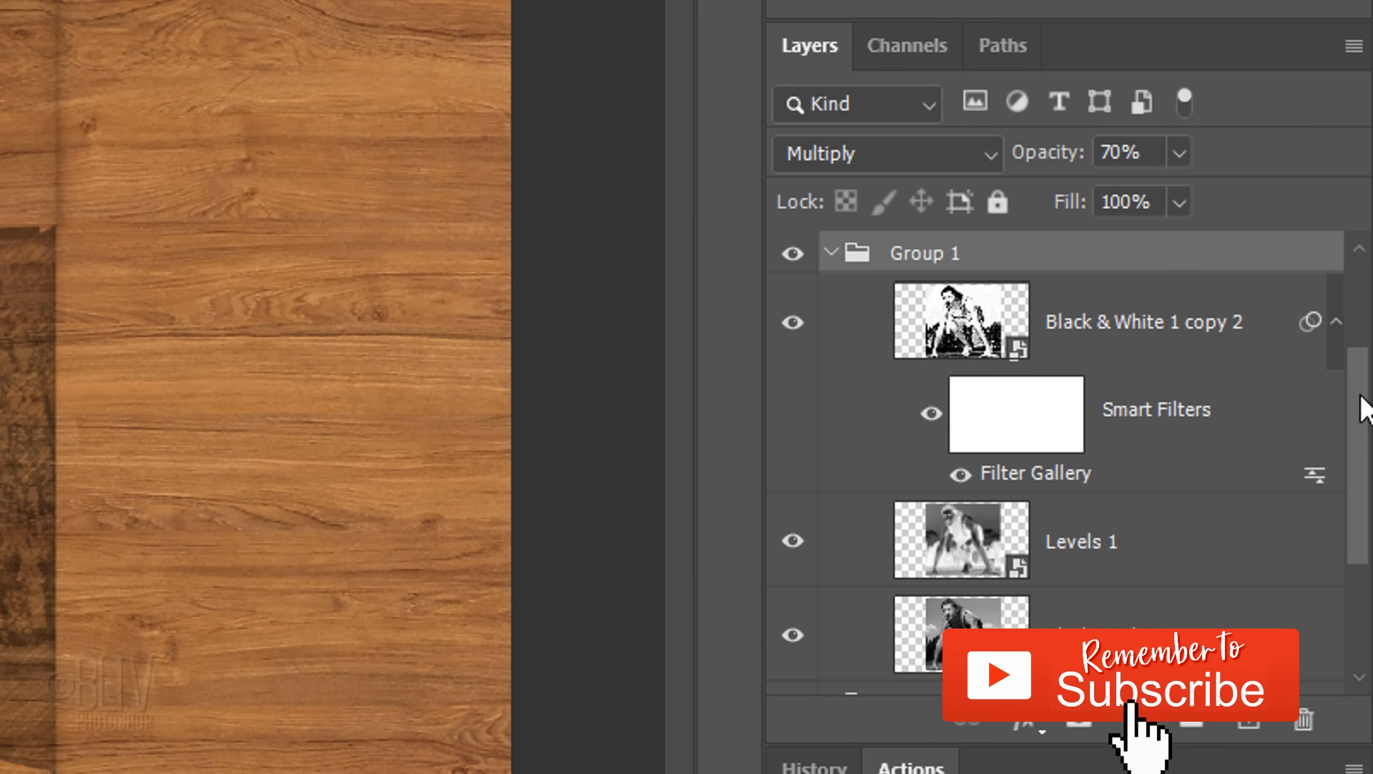
# - Load the Paper layer's outline as a selection and use it to add a layer mask to Group 1
pyautogui.scroll(-4, 1340, 506)
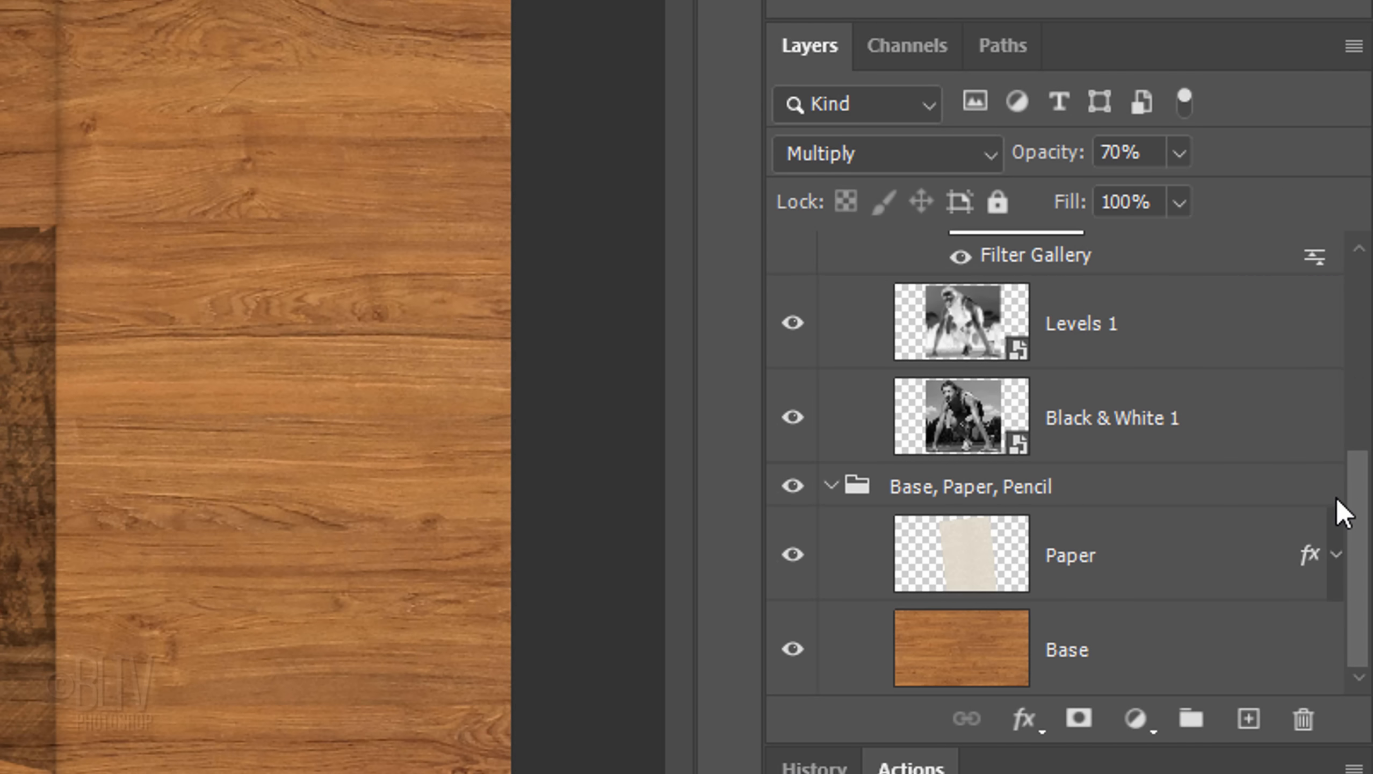
pyautogui.keyDown('ctrl'); pyautogui.click(967, 557); pyautogui.keyUp('ctrl')
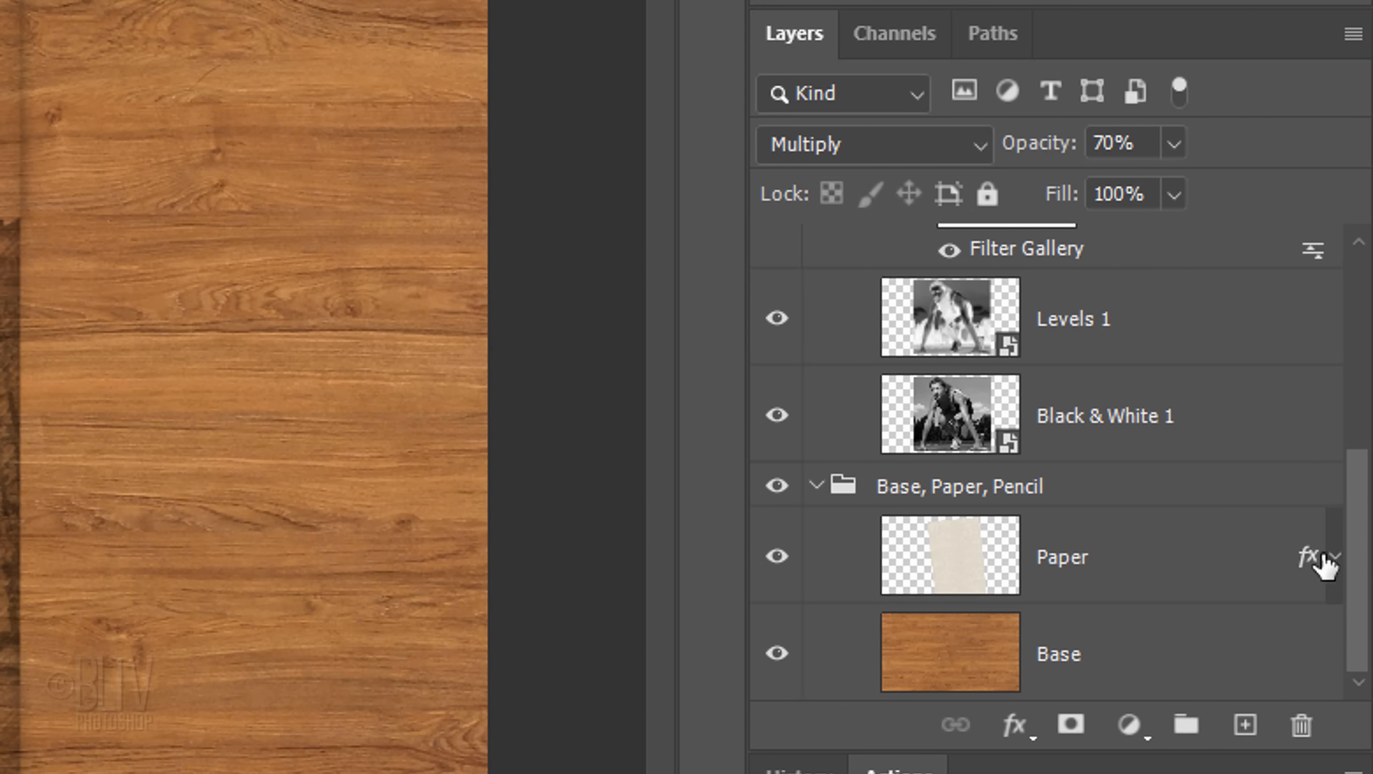
pyautogui.scroll(2, 1370, 528)
pyautogui.scroll(2, 1352, 491)
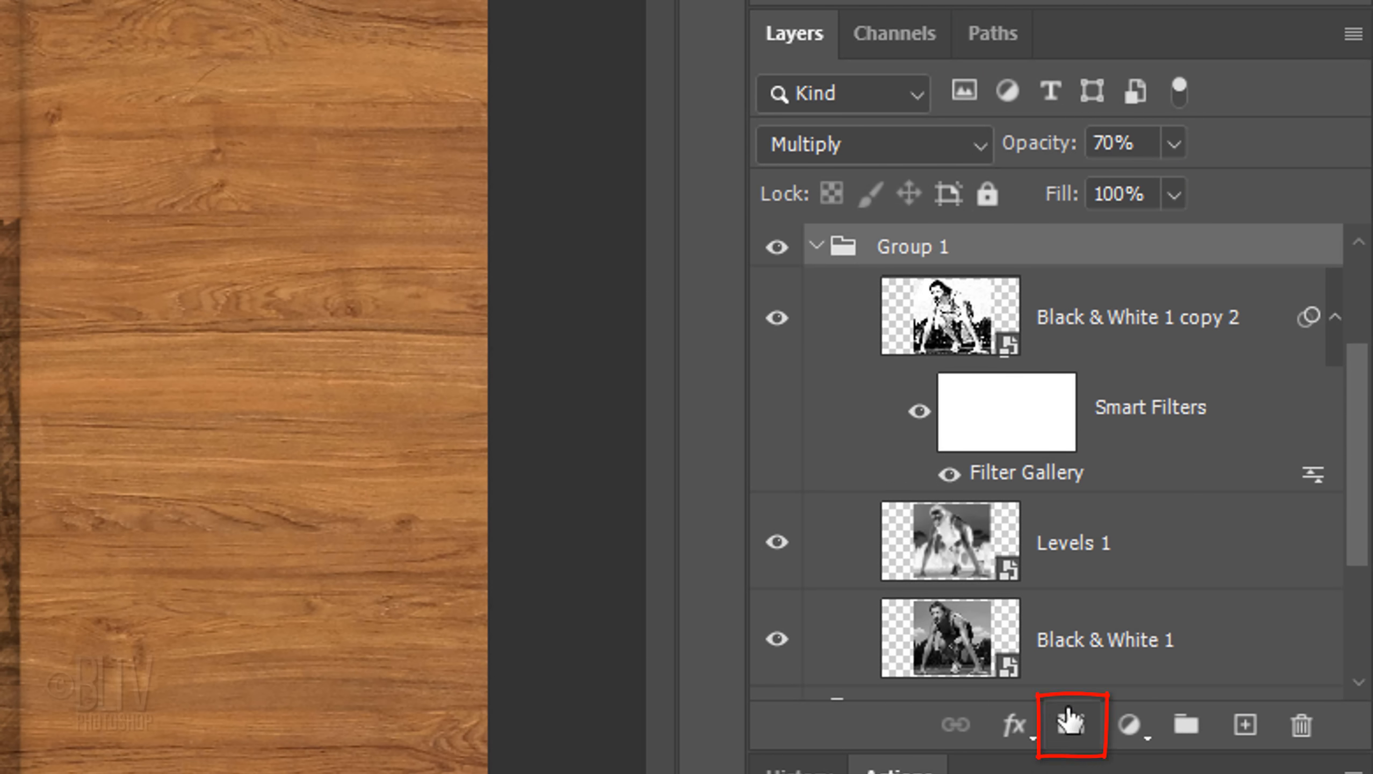
pyautogui.click(1070, 721)
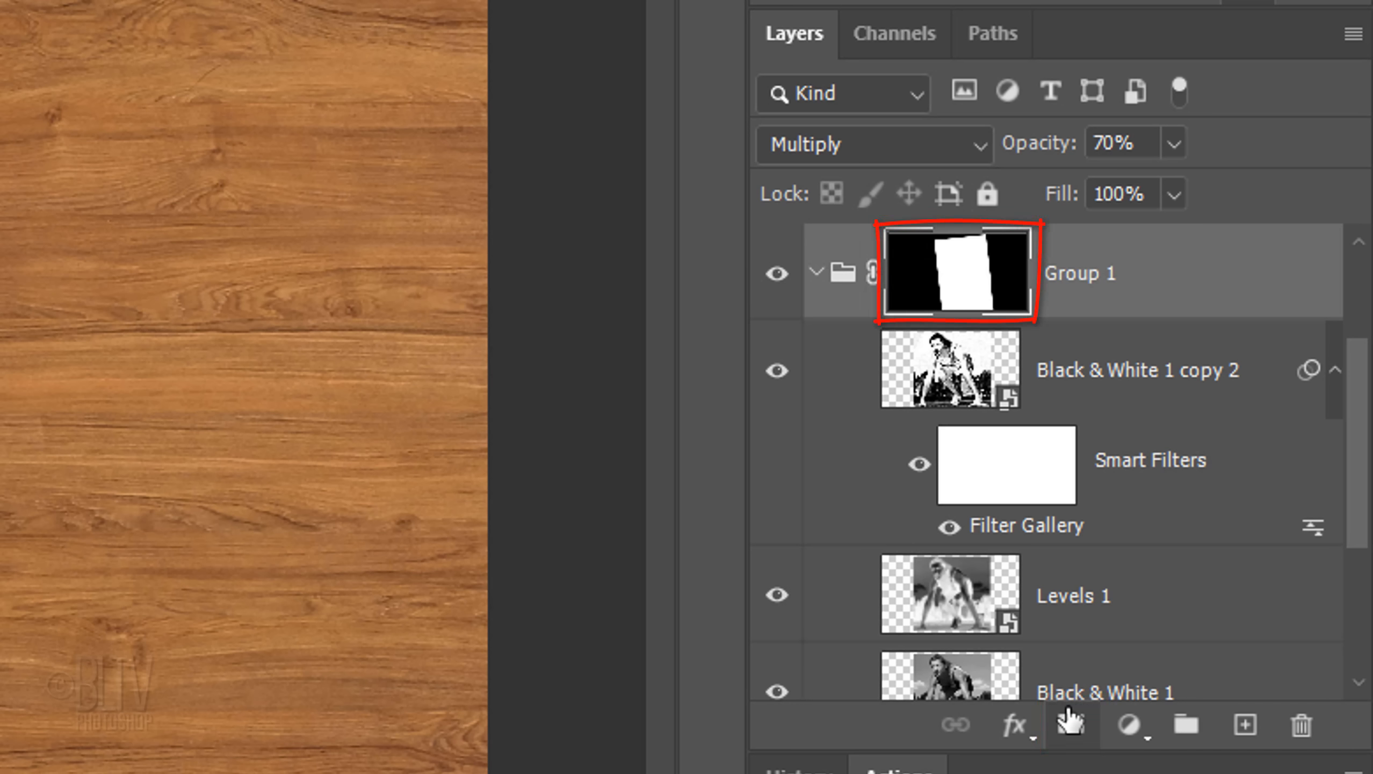
# - With both layer groups collapsed, show Background copy 2 and add a black layer mask that hides all of it
pyautogui.click(818, 271)
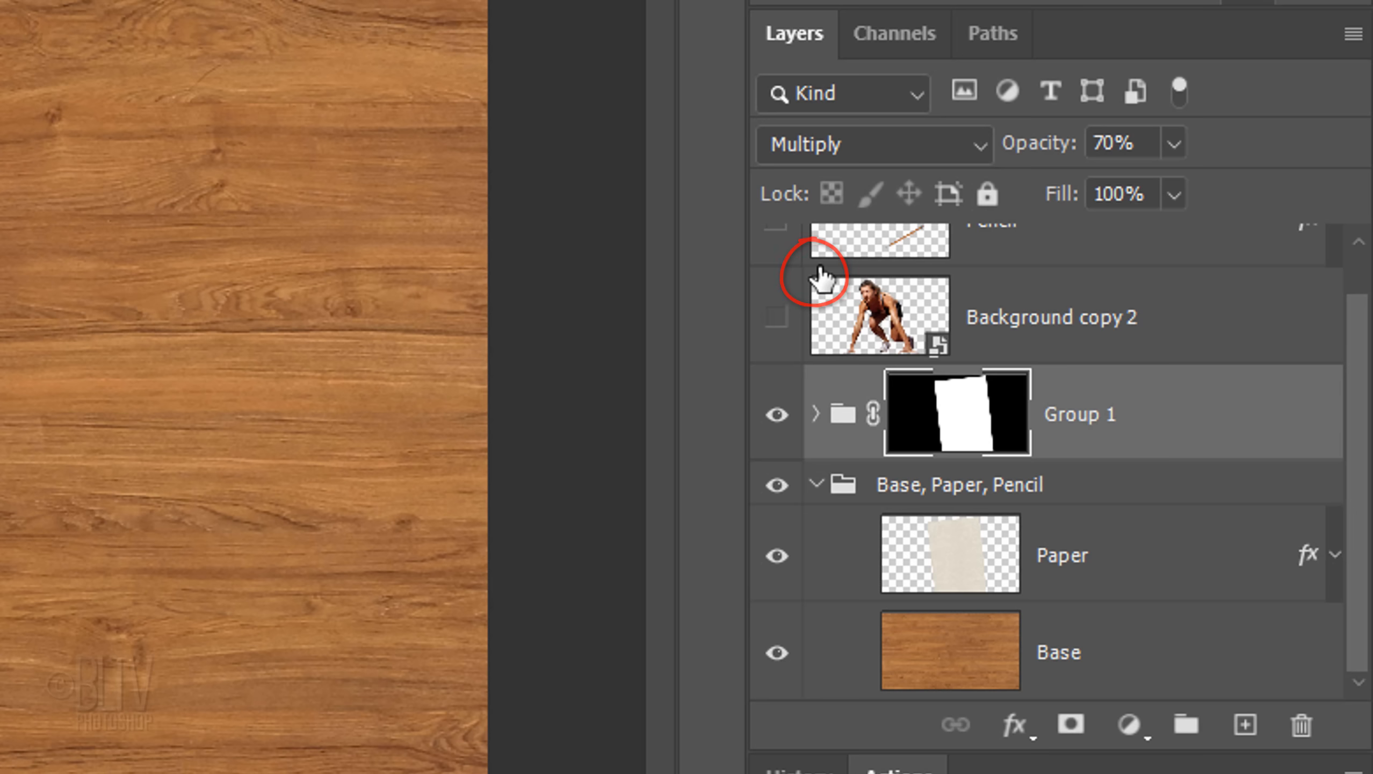
pyautogui.click(818, 482)
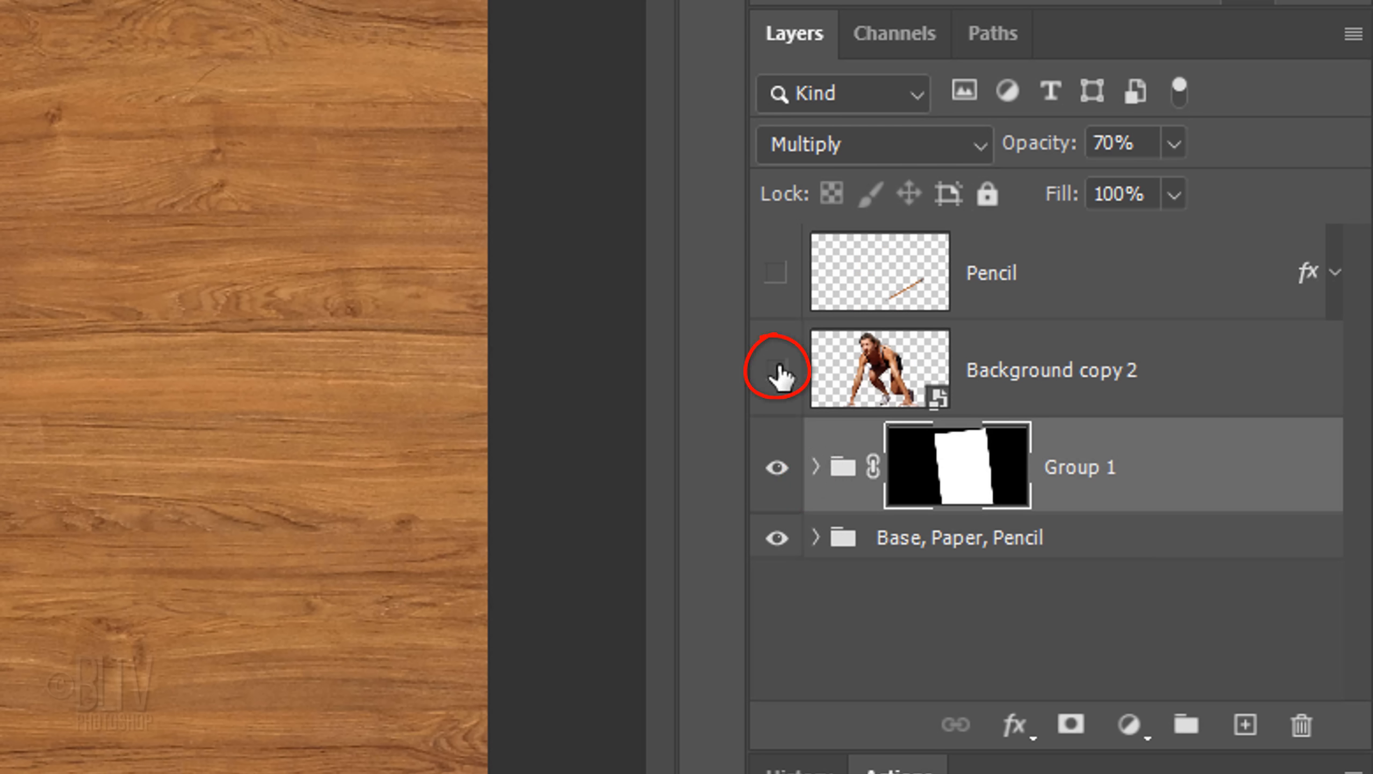
pyautogui.click(873, 375)
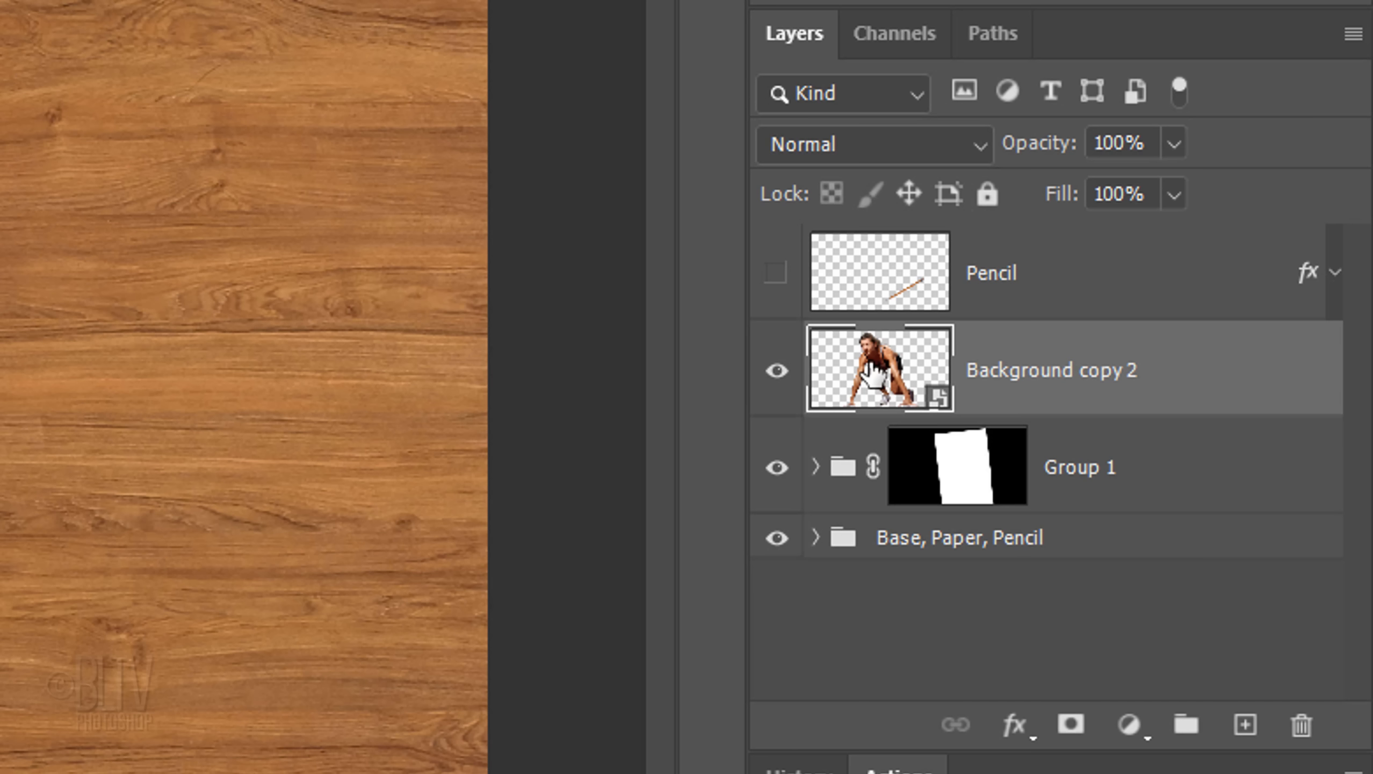
pyautogui.press('alt')
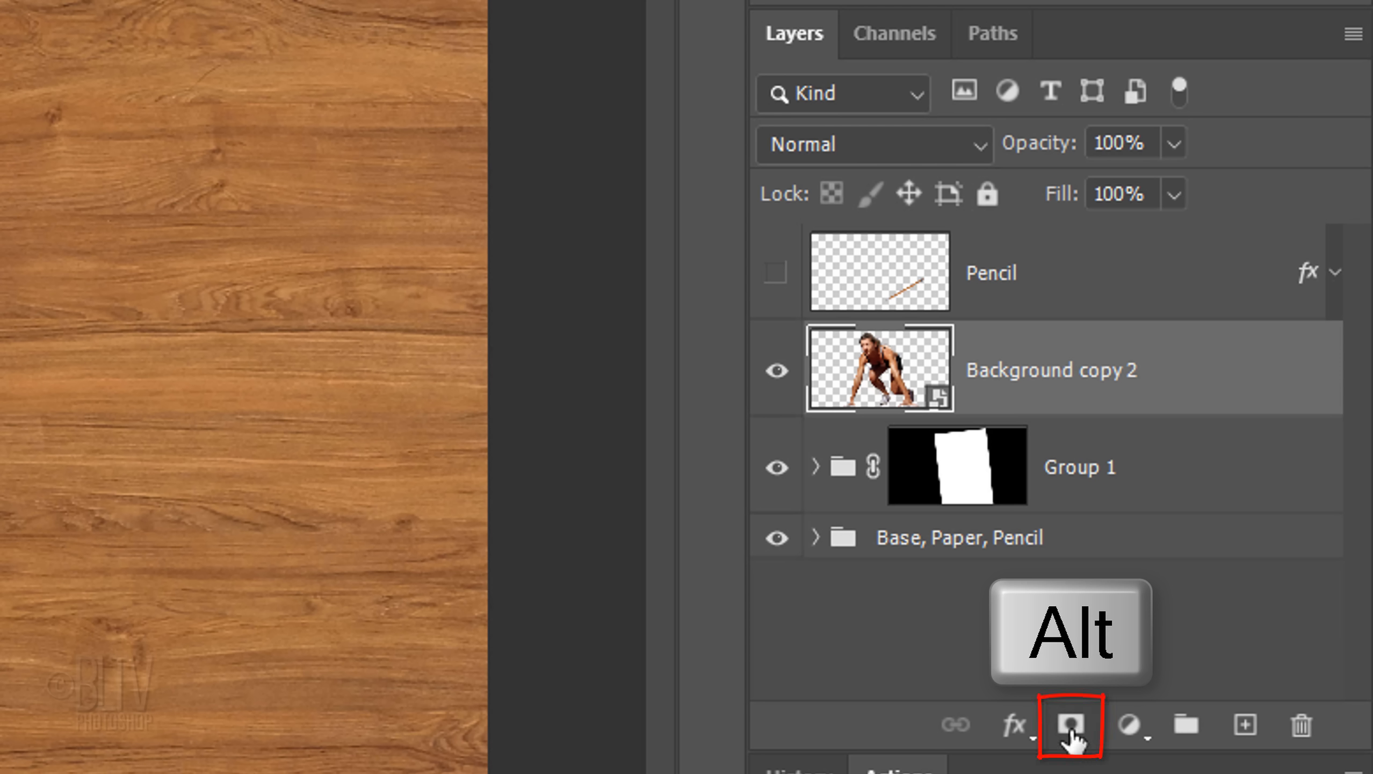
pyautogui.keyDown('alt'); pyautogui.click(1070, 730); pyautogui.keyUp('alt')
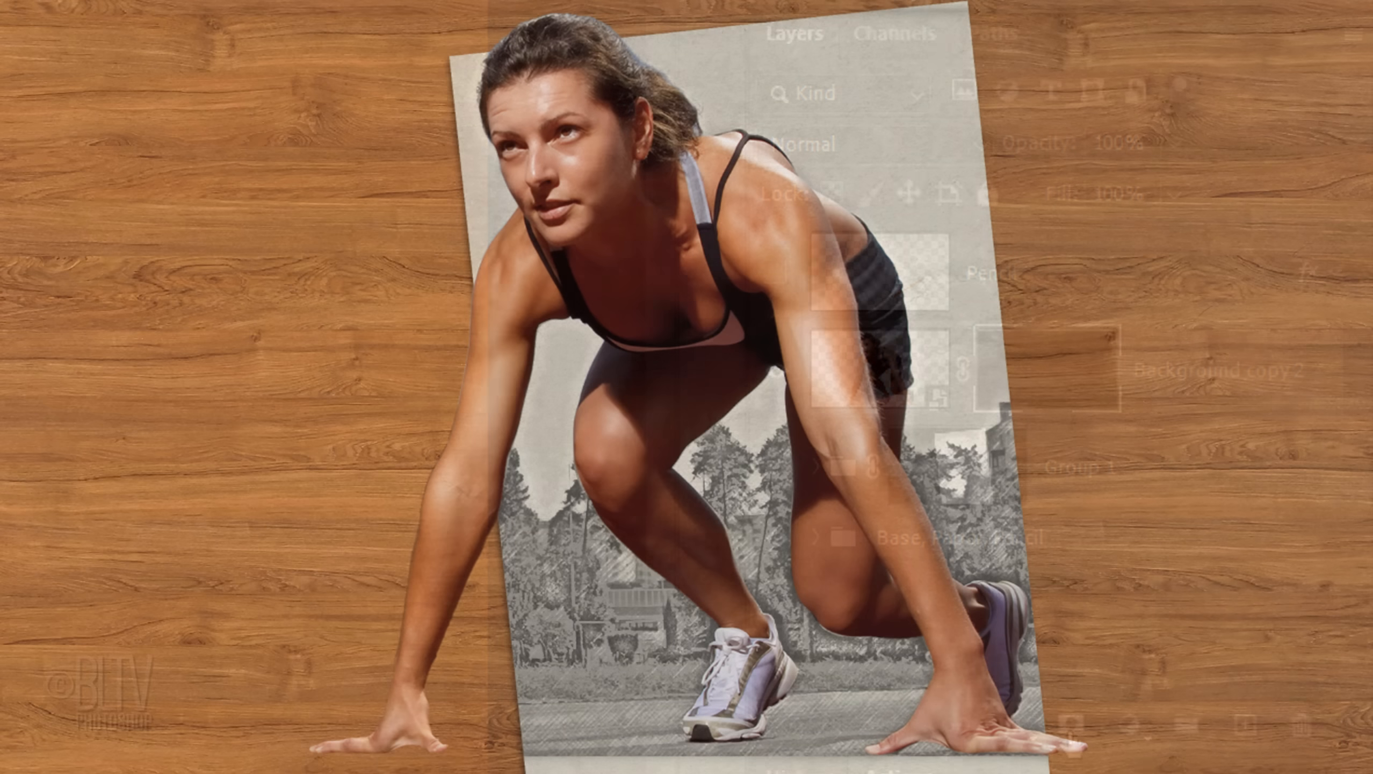